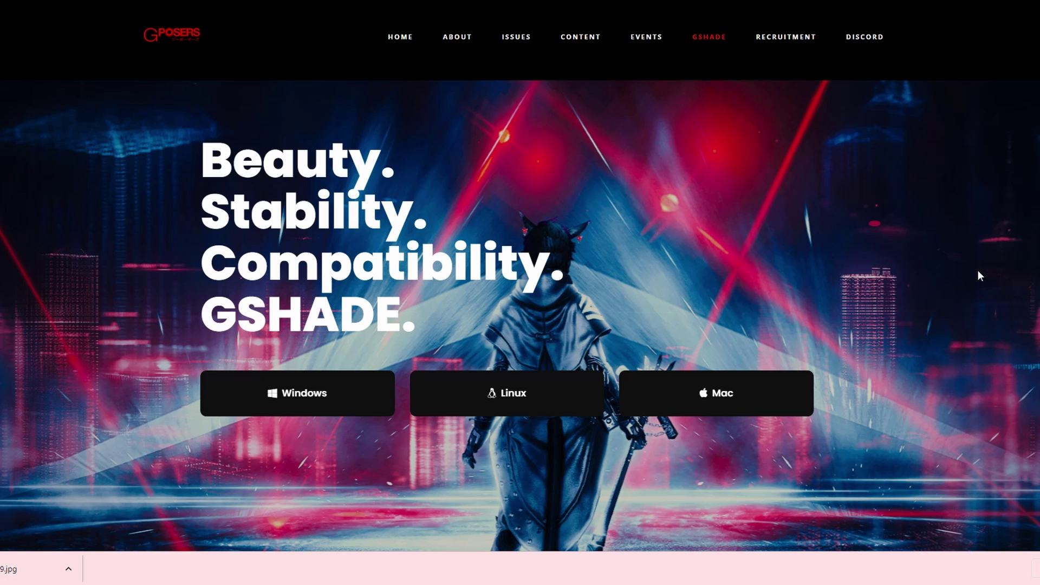
Download the Windows version of GShade, launch its installer in English and proceed past the opening setup page
{"action": "left_click", "coordinate": [295, 408]}
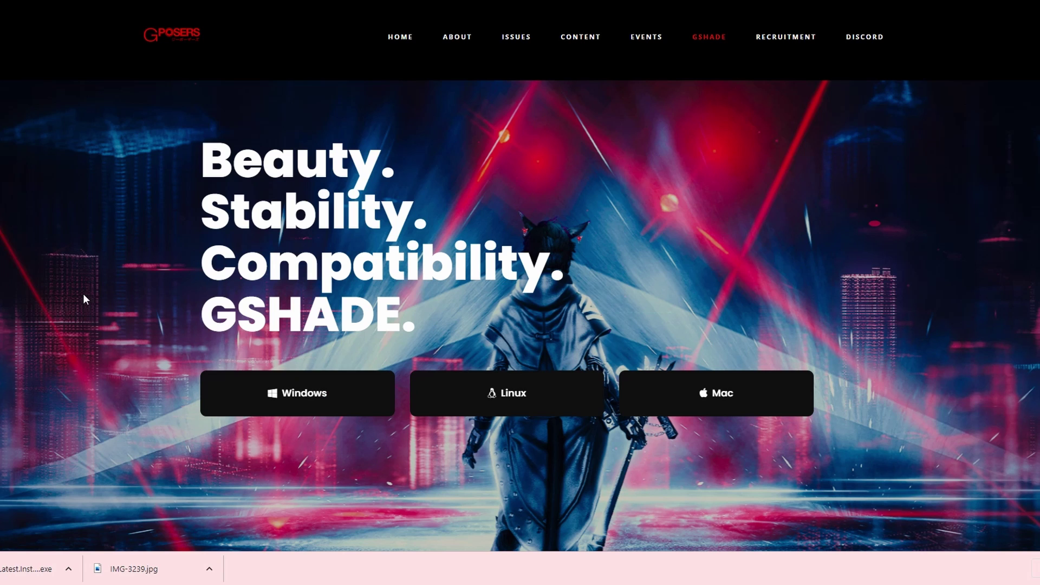
{"action": "left_click", "coordinate": [7, 567]}
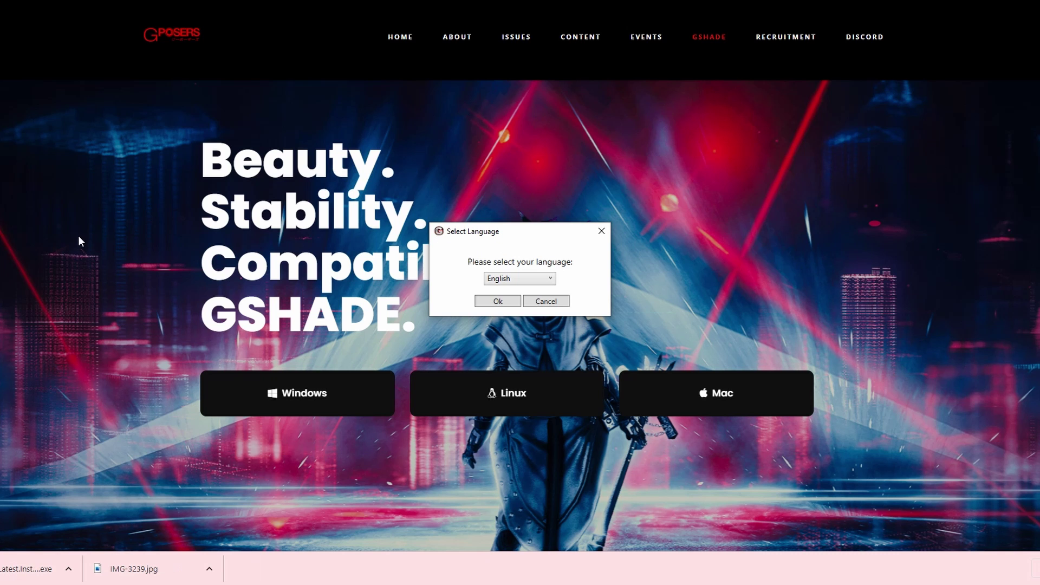
{"action": "left_click", "coordinate": [496, 301]}
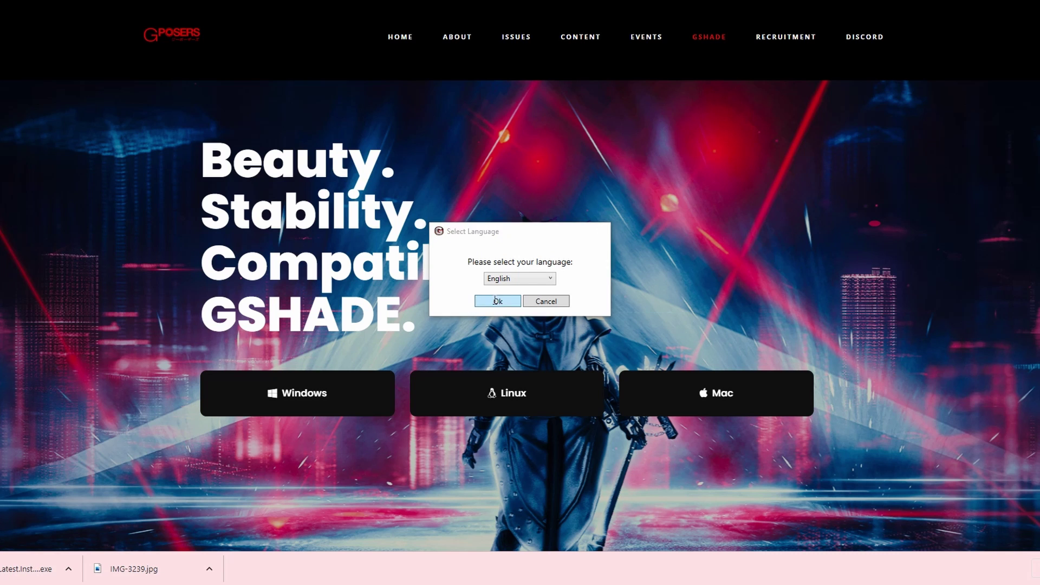
{"action": "left_click", "coordinate": [583, 379]}
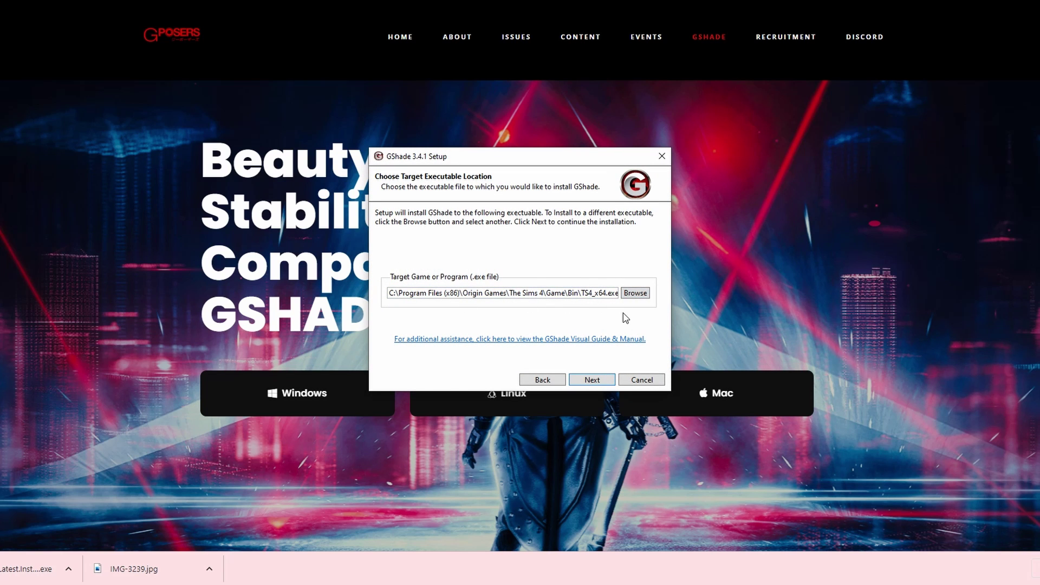
Target TS4_x64 in C:\Program Files (x86)\Origin Games\The Sims 4\Game\Bin and install GShade with the 64-bit and DirectX 9 settings
{"action": "left_click", "coordinate": [631, 297]}
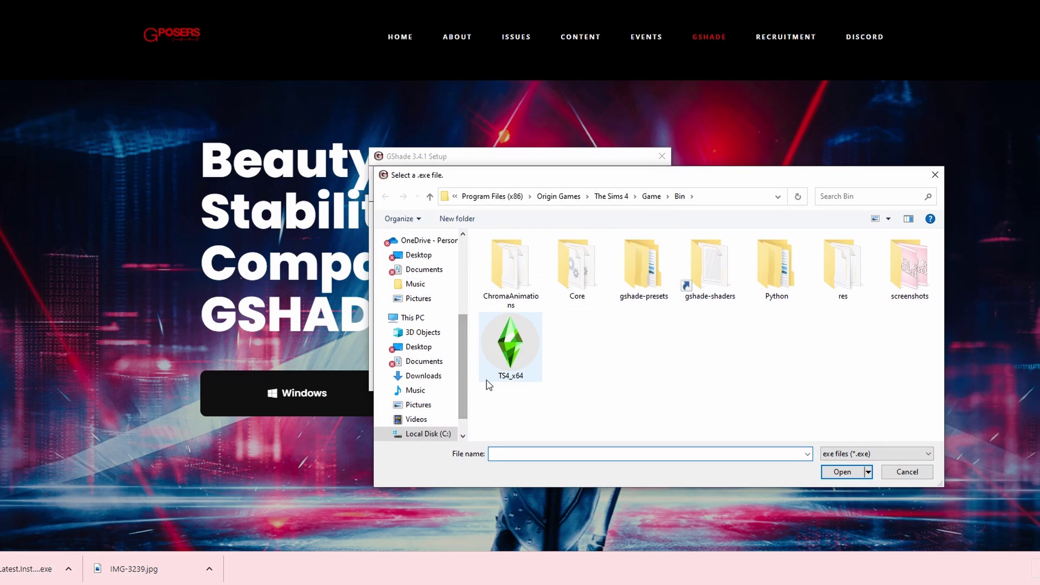
{"action": "scroll", "coordinate": [469, 388], "scroll_direction": "down", "scroll_amount": 2}
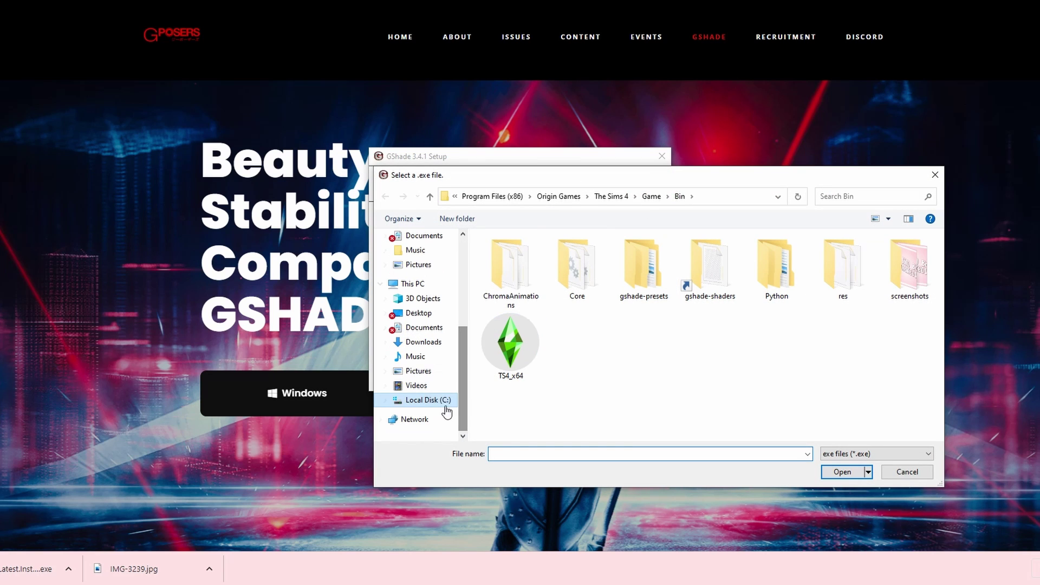
{"action": "left_click", "coordinate": [434, 400]}
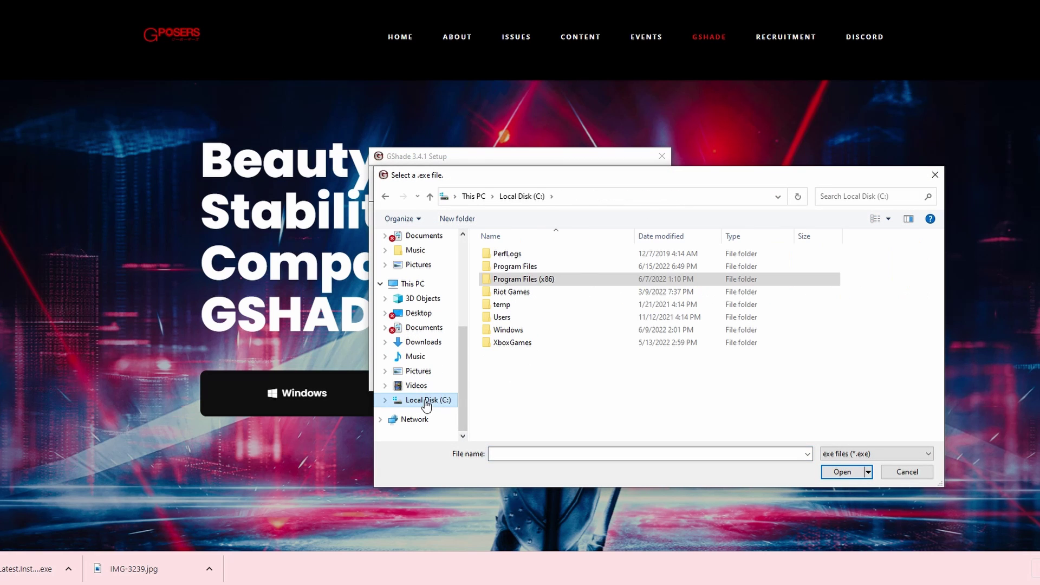
{"action": "double_click", "coordinate": [549, 282]}
{"action": "scroll", "coordinate": [549, 299], "scroll_direction": "down", "scroll_amount": 4}
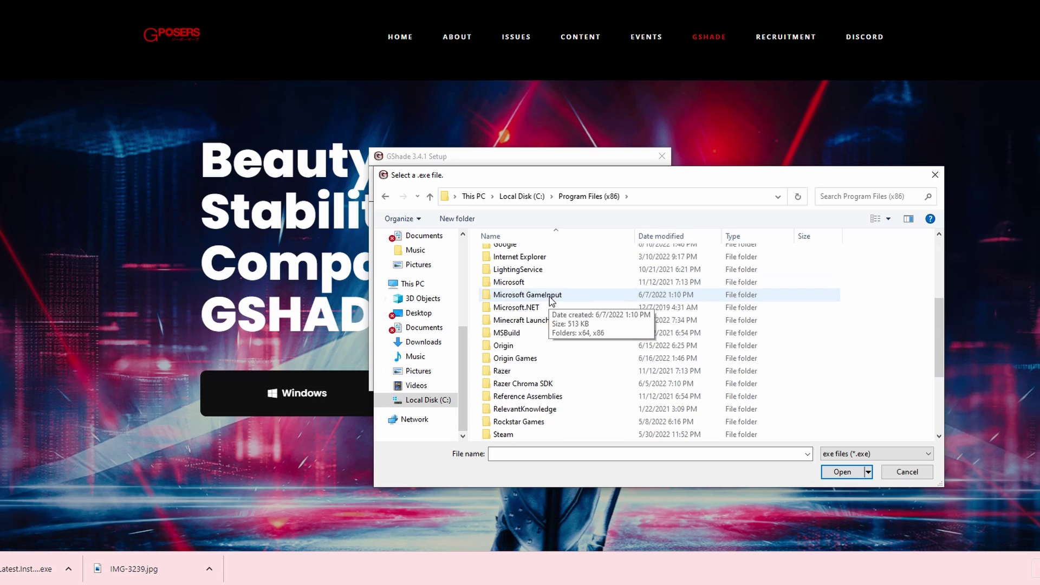
{"action": "double_click", "coordinate": [538, 360]}
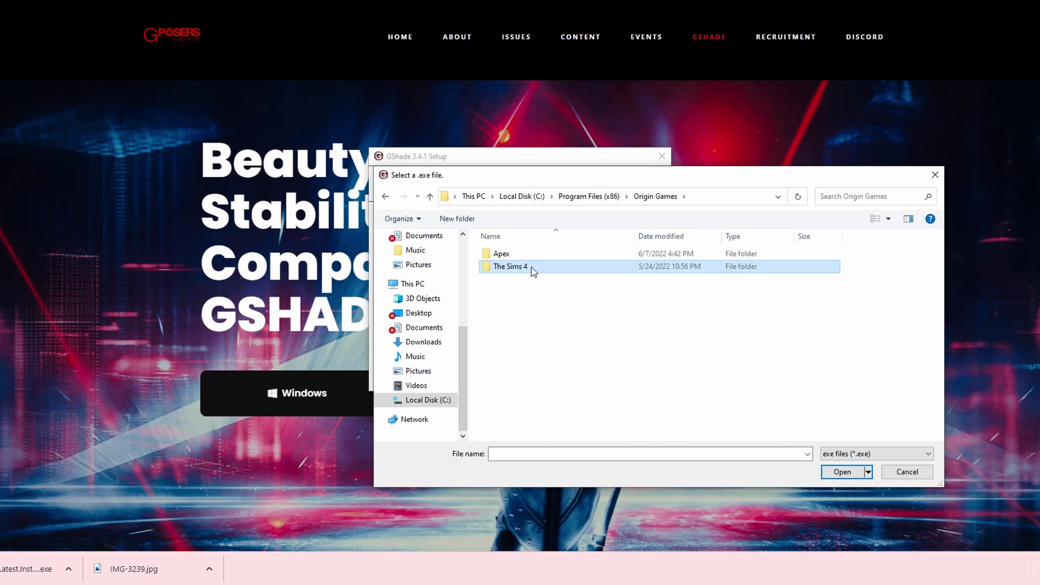
{"action": "double_click", "coordinate": [529, 267]}
{"action": "double_click", "coordinate": [524, 380]}
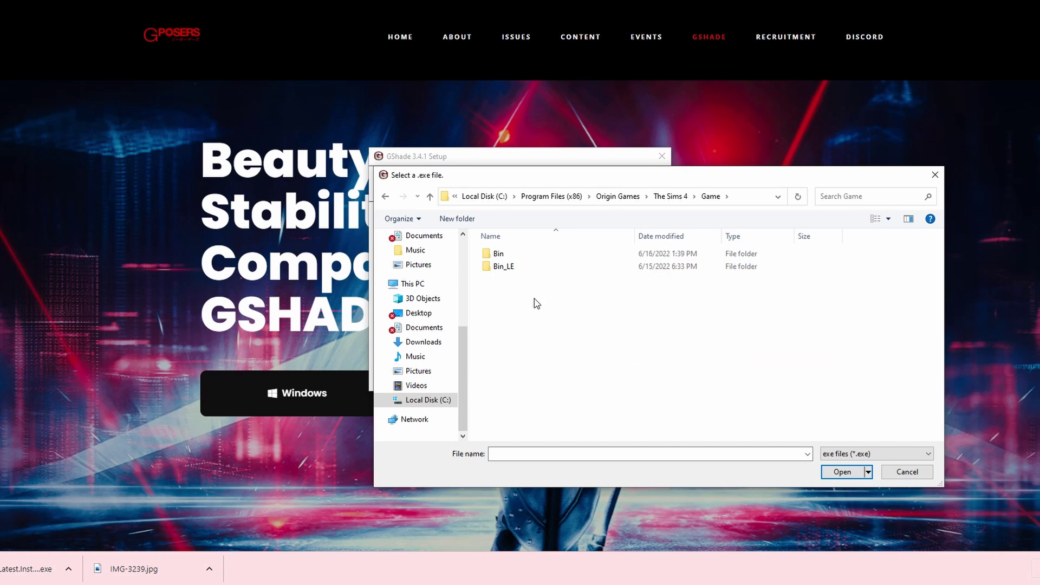
{"action": "double_click", "coordinate": [527, 255]}
{"action": "left_click", "coordinate": [513, 341]}
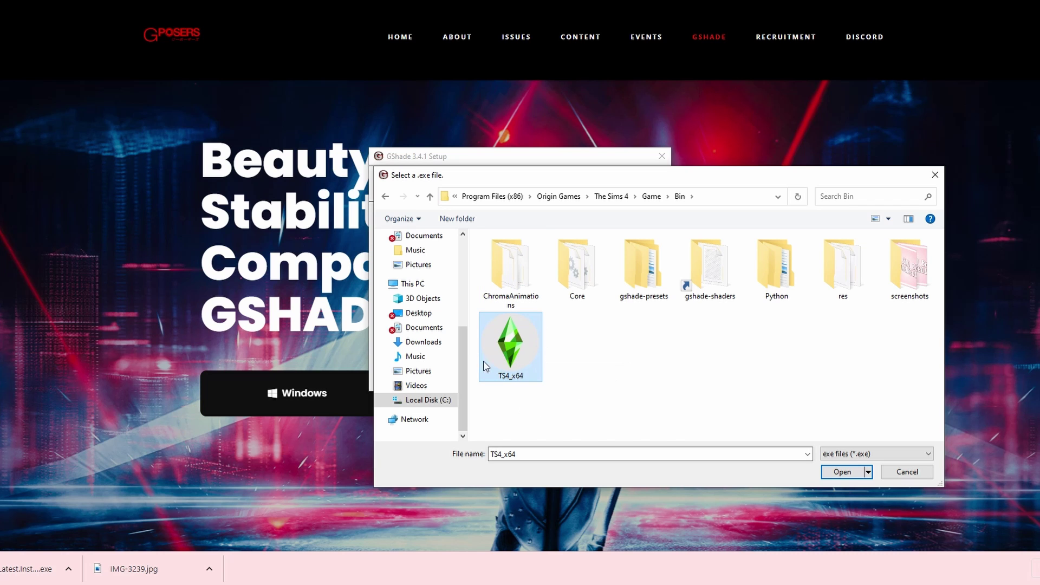
{"action": "left_click", "coordinate": [843, 472]}
{"action": "left_click", "coordinate": [593, 379]}
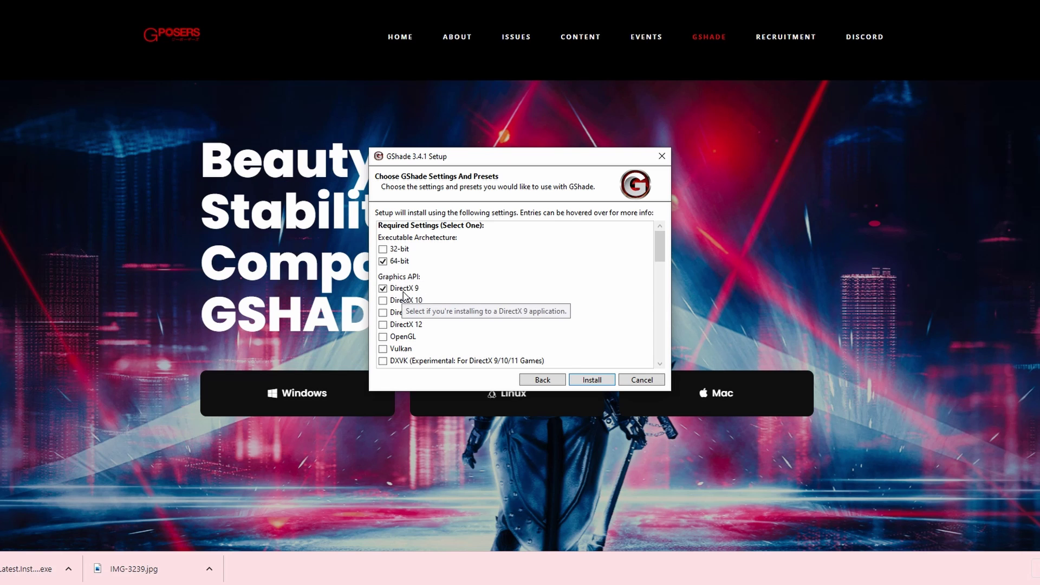
{"action": "left_click", "coordinate": [592, 379]}
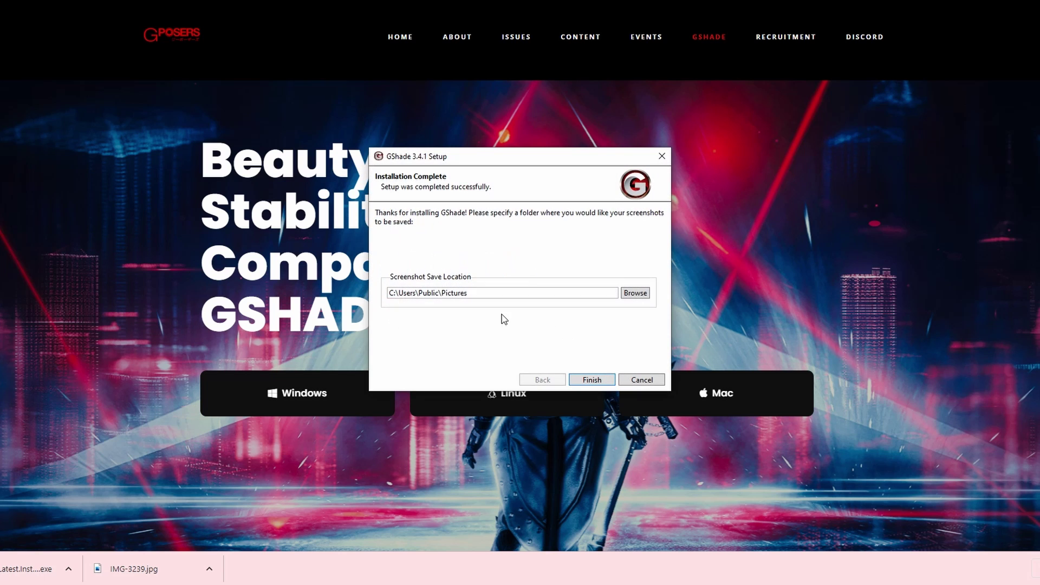
Set the screenshot save location to the Screenshots folder inside Documents\Electronic Arts and finish the GShade setup
{"action": "left_click", "coordinate": [632, 293]}
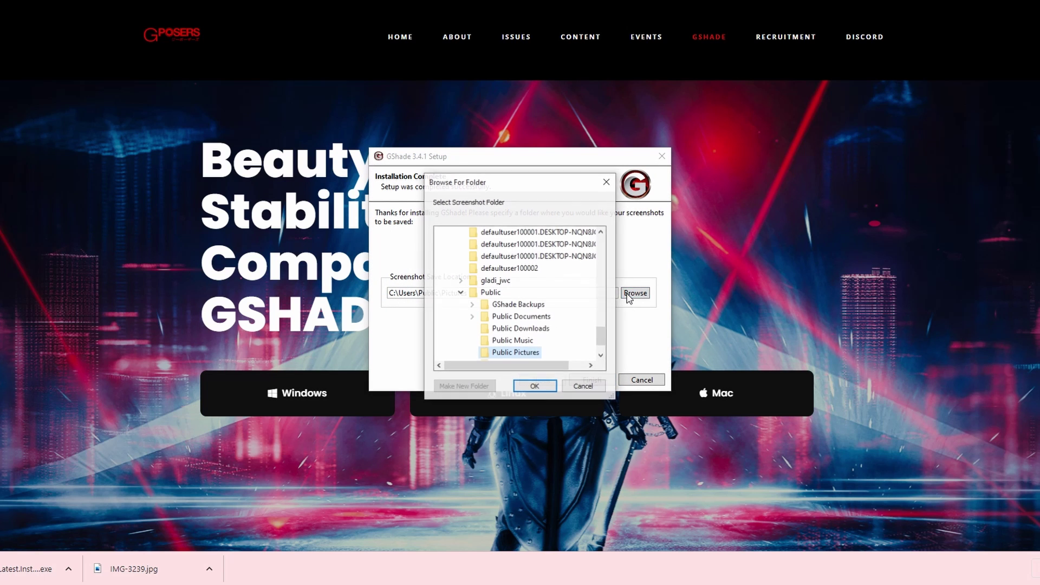
{"action": "left_click_drag", "start_coordinate": [603, 341], "coordinate": [603, 250]}
{"action": "scroll", "coordinate": [542, 281], "scroll_direction": "up", "scroll_amount": 2}
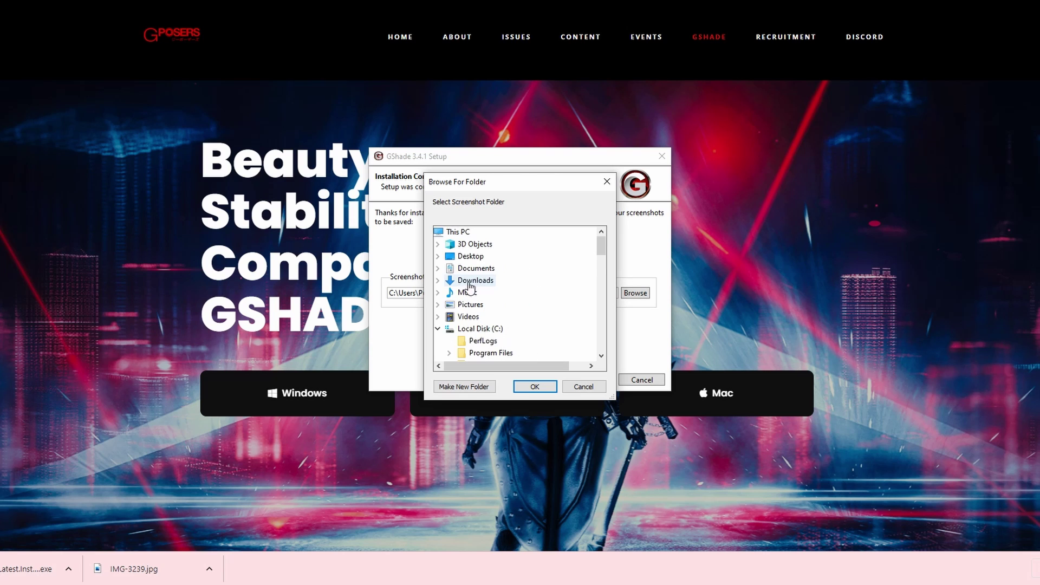
{"action": "left_click", "coordinate": [440, 269]}
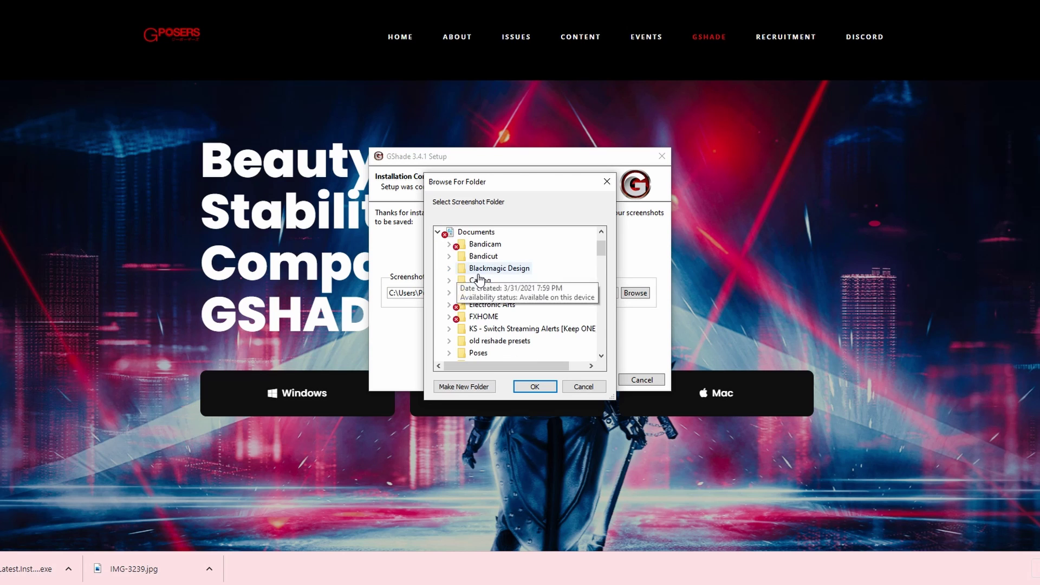
{"action": "scroll", "coordinate": [487, 282], "scroll_direction": "down", "scroll_amount": 1}
{"action": "scroll", "coordinate": [524, 303], "scroll_direction": "up", "scroll_amount": 1}
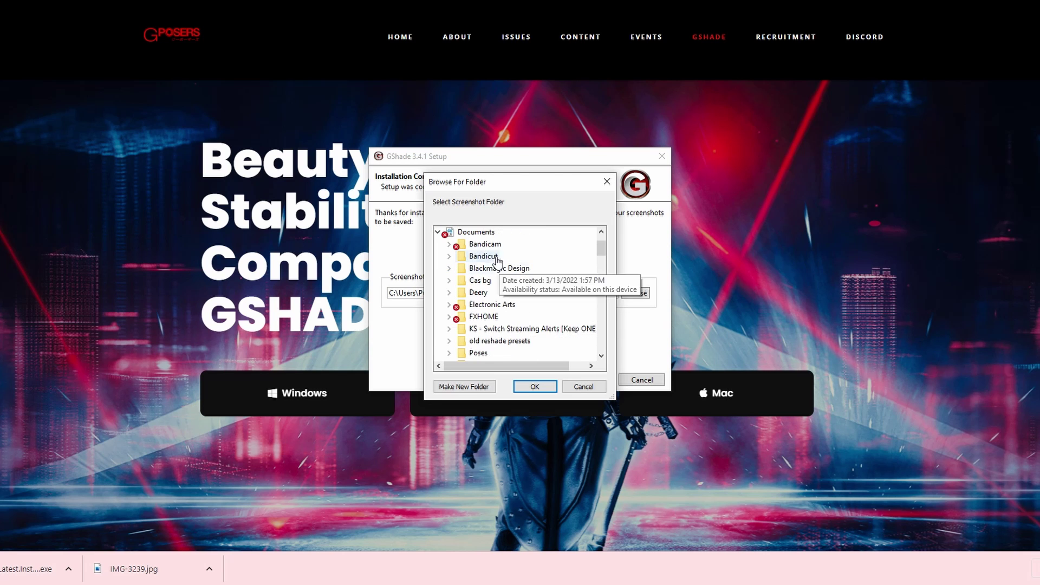
{"action": "left_click", "coordinate": [457, 308]}
{"action": "left_click", "coordinate": [499, 316]}
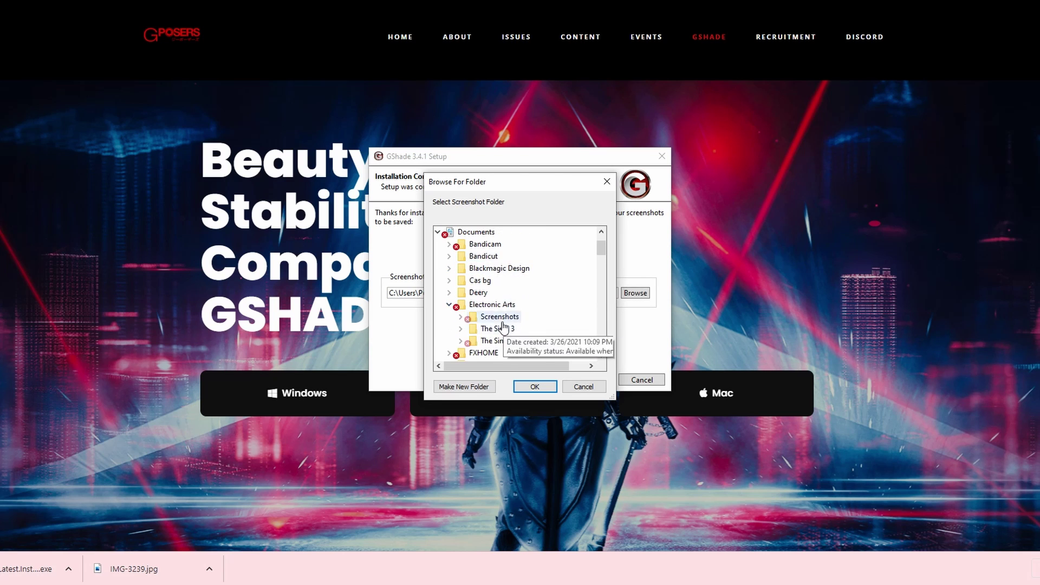
{"action": "left_click", "coordinate": [535, 386]}
{"action": "left_click", "coordinate": [592, 380]}
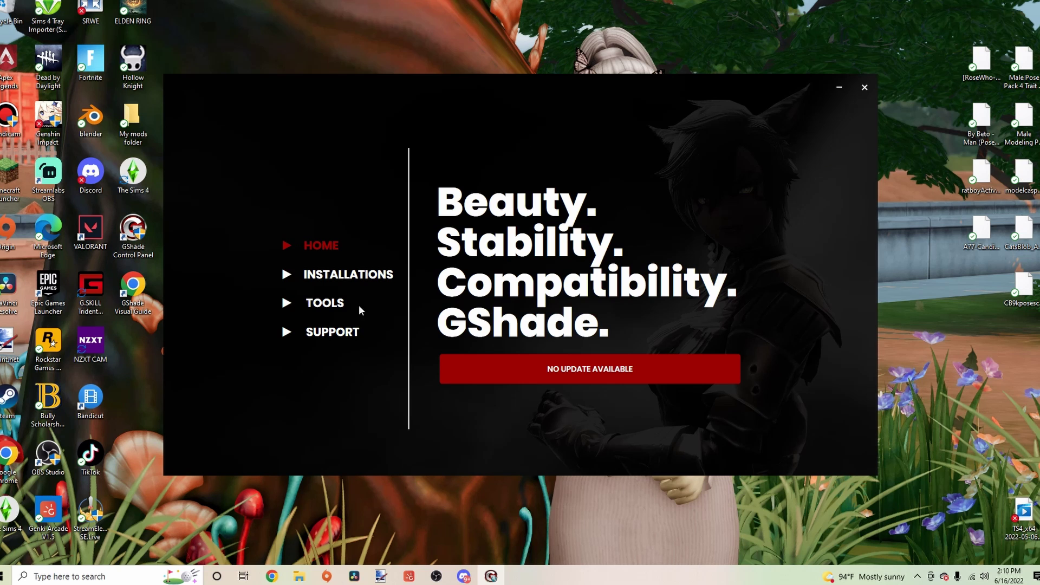
Show the GShade Control Panel's tools, and open the Custom folder inside gshade-presets at The Sims 4 shortcut's file location
{"action": "left_click", "coordinate": [321, 304]}
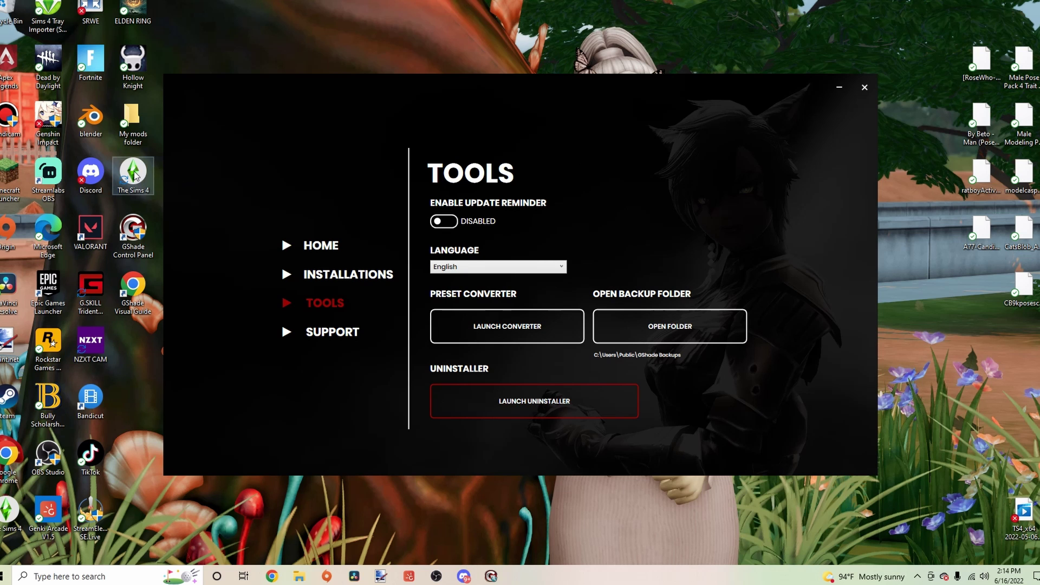
{"action": "right_click", "coordinate": [135, 175]}
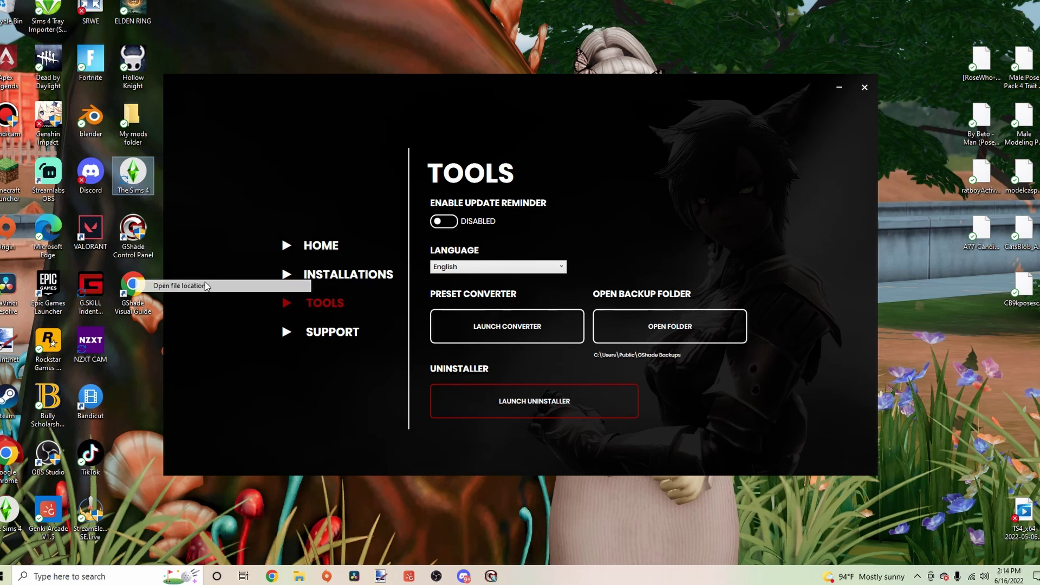
{"action": "left_click", "coordinate": [206, 282]}
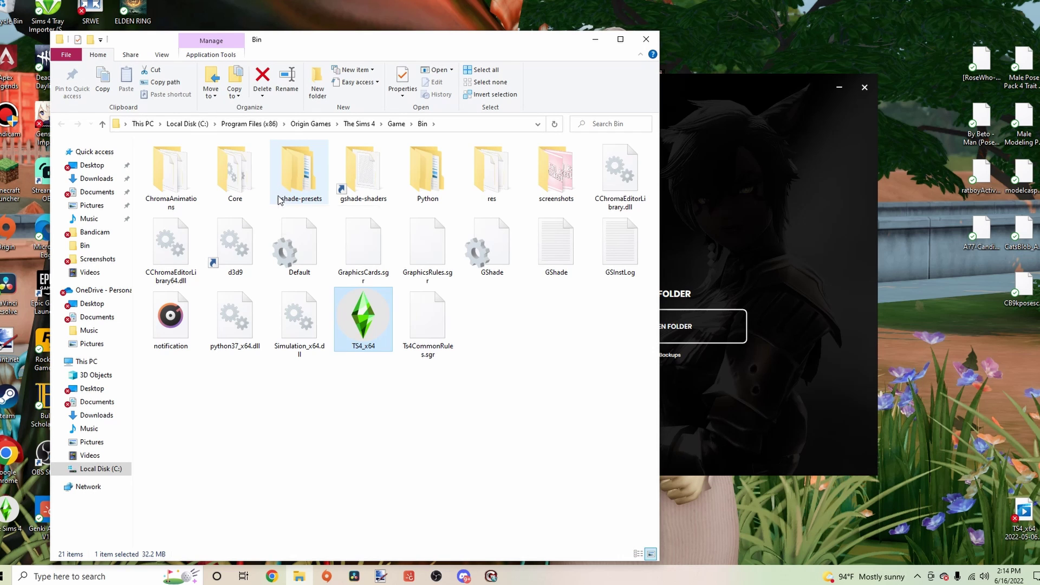
{"action": "double_click", "coordinate": [297, 181]}
{"action": "double_click", "coordinate": [164, 160]}
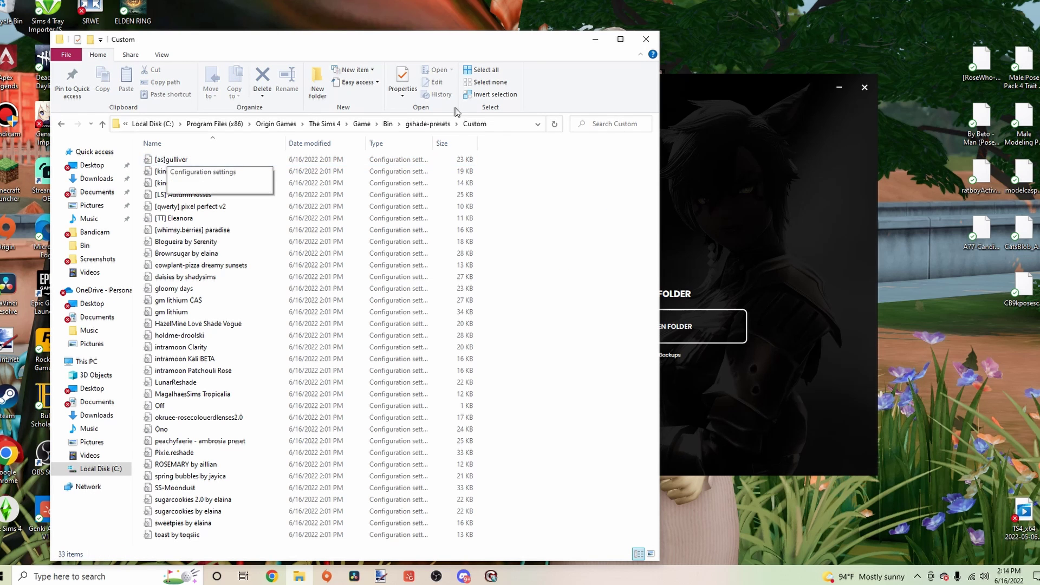
Create a desktop folder named presets and move the "daisies by shadysims" preset from the Custom folder into it
{"action": "left_click_drag", "start_coordinate": [306, 46], "coordinate": [493, 49]}
{"action": "right_click", "coordinate": [140, 154]}
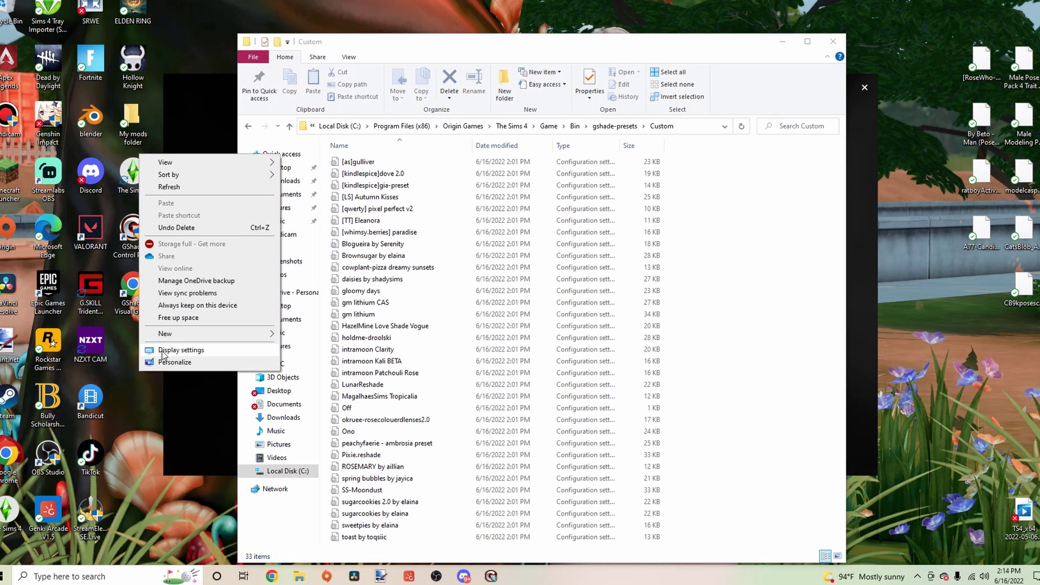
{"action": "mouse_move", "coordinate": [181, 336]}
{"action": "left_click", "coordinate": [325, 334]}
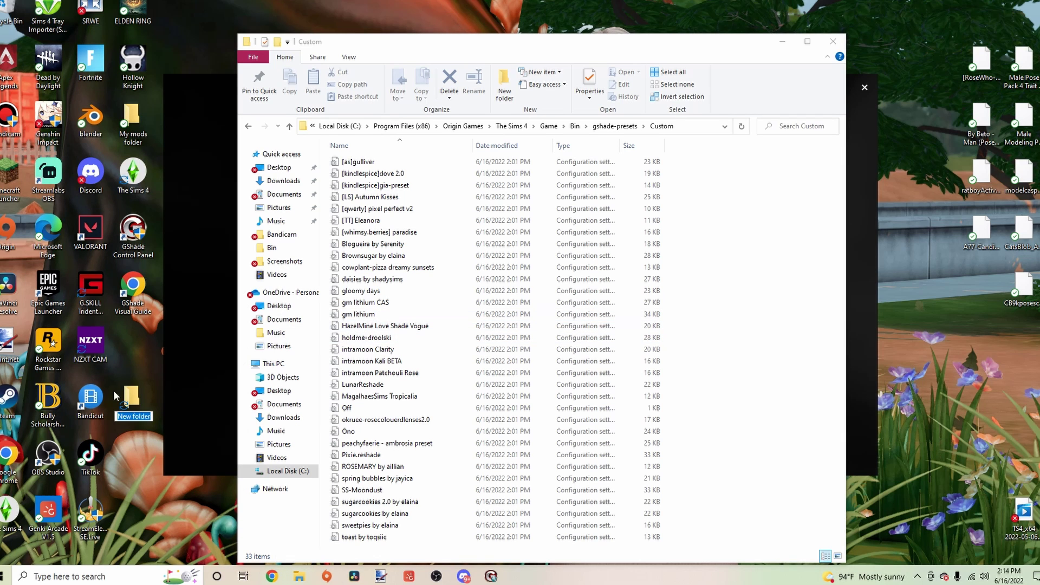
{"action": "type", "text": "presets"}
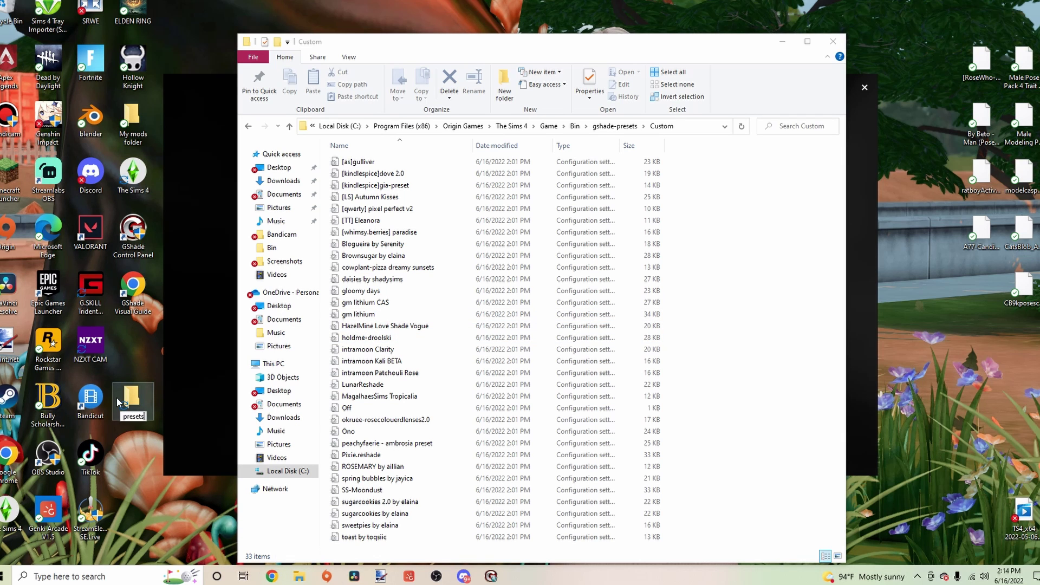
{"action": "key", "text": "Return"}
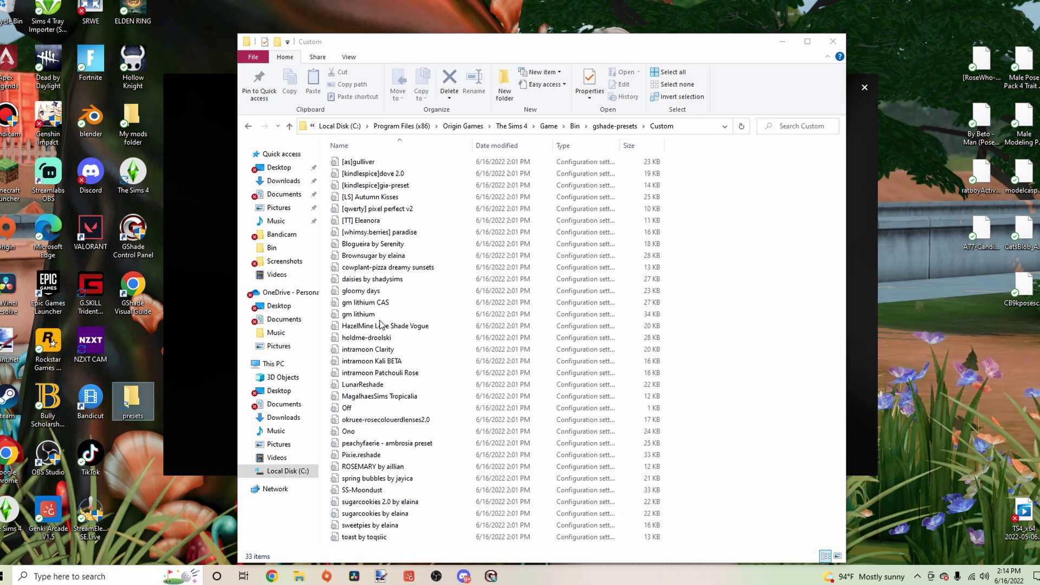
{"action": "left_click_drag", "start_coordinate": [349, 279], "coordinate": [135, 408]}
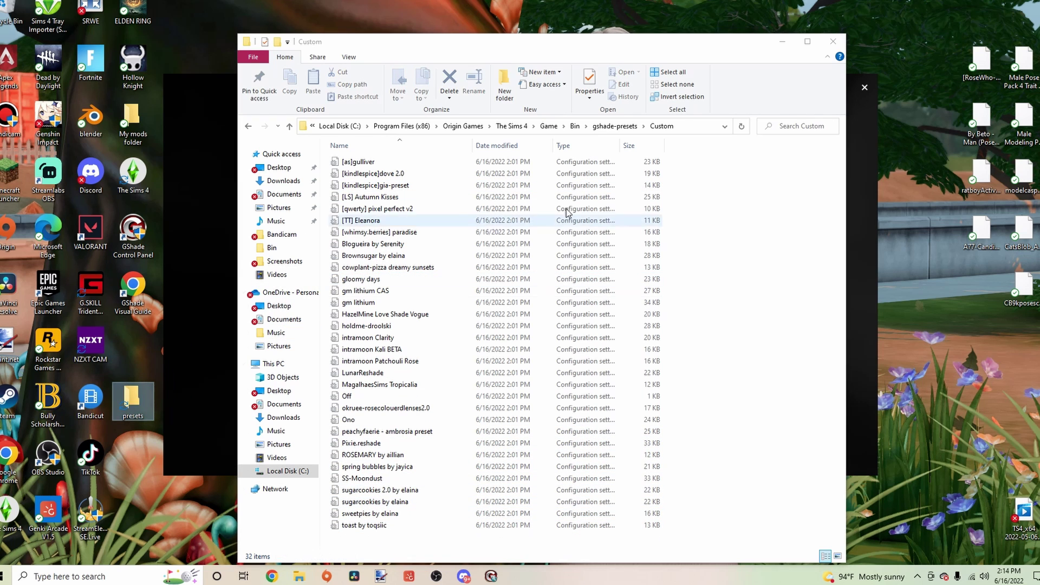
{"action": "left_click", "coordinate": [834, 43]}
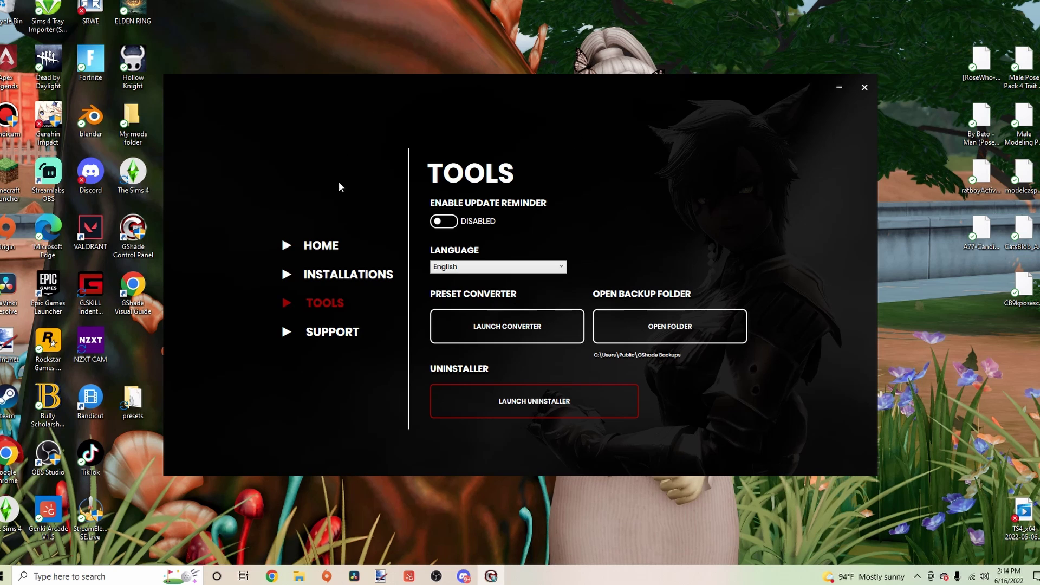
Run the GShade preset converter on the presets folder on the desktop
{"action": "left_click", "coordinate": [490, 327]}
{"action": "left_click", "coordinate": [471, 261]}
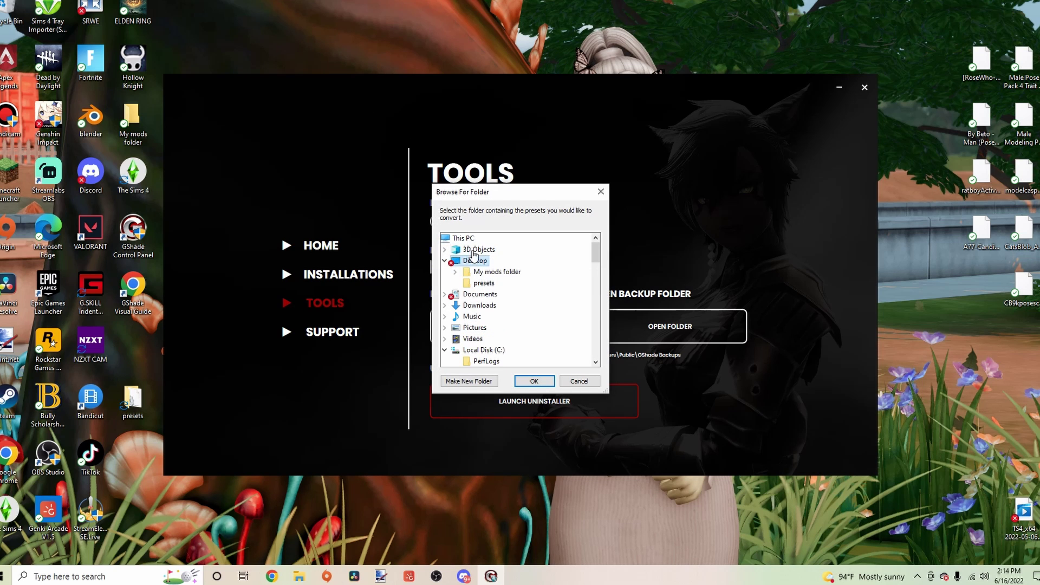
{"action": "left_click", "coordinate": [484, 283]}
{"action": "left_click", "coordinate": [534, 382]}
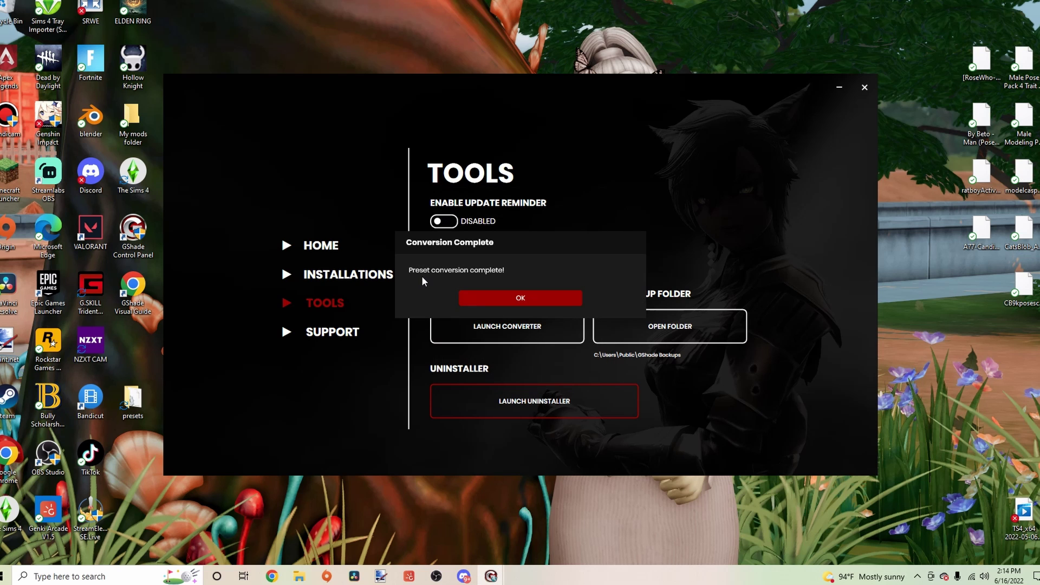
{"action": "left_click", "coordinate": [483, 295]}
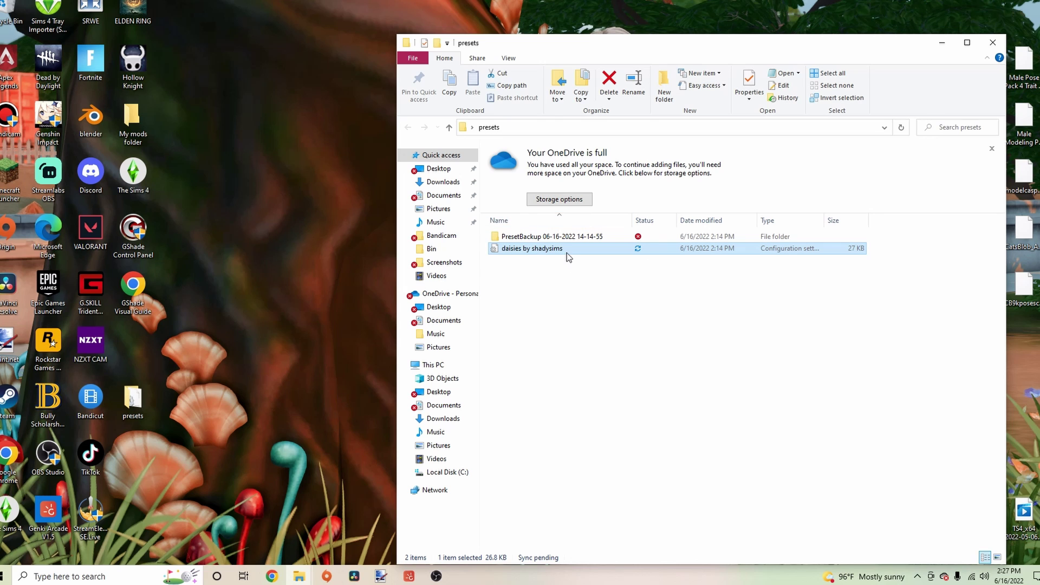
Move the converted "daisies by shadysims" preset back into the gshade-presets Custom folder and close both folder windows
{"action": "mouse_move", "coordinate": [299, 576]}
{"action": "left_click", "coordinate": [281, 550]}
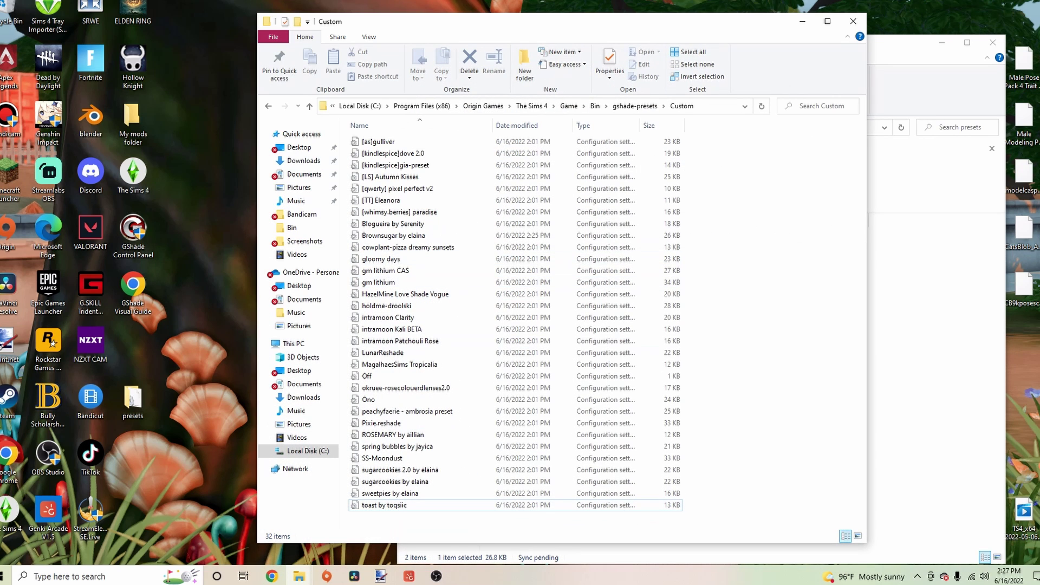
{"action": "left_click_drag", "start_coordinate": [519, 26], "coordinate": [277, 30]}
{"action": "left_click_drag", "start_coordinate": [653, 244], "coordinate": [189, 393]}
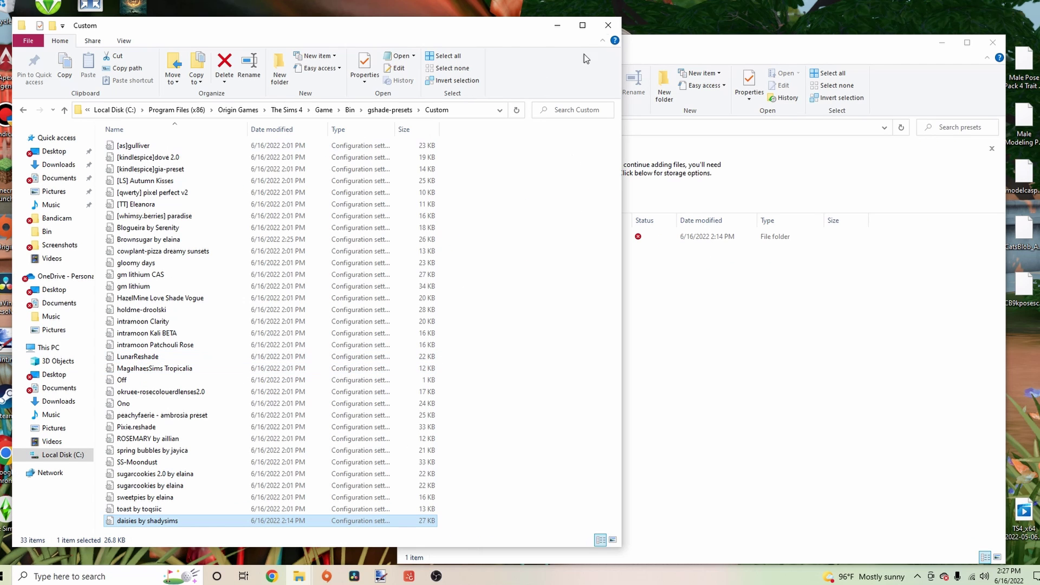
{"action": "left_click", "coordinate": [608, 25]}
{"action": "left_click", "coordinate": [993, 42]}
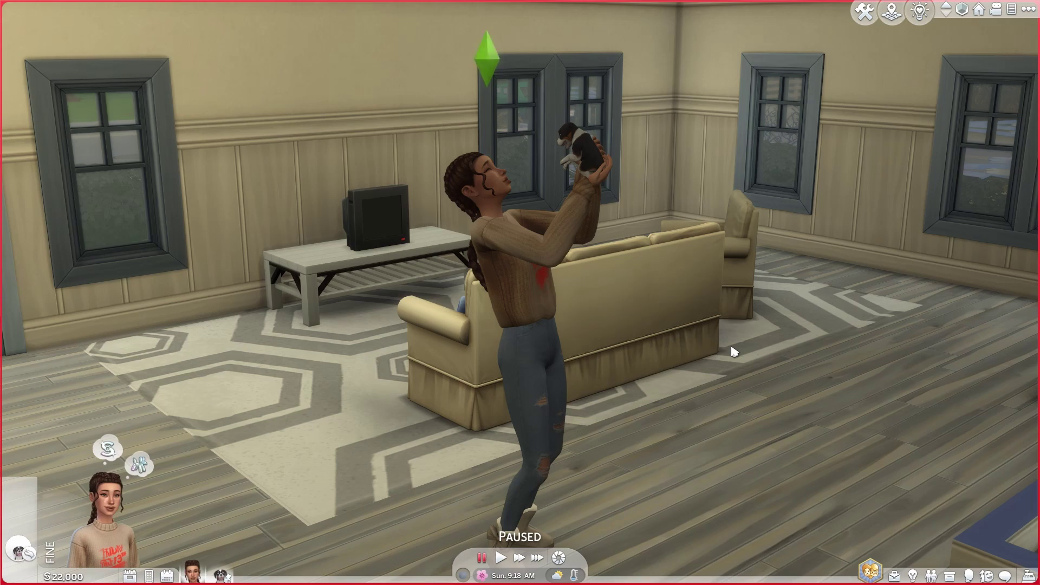
Examine the Sim and the room under the default in-game lighting from several angles, including close up in the free camera view
{"action": "left_click_drag", "start_coordinate": [651, 404], "coordinate": [657, 410]}
{"action": "scroll", "coordinate": [591, 398], "scroll_direction": "down", "scroll_amount": 2}
{"action": "scroll", "coordinate": [574, 380], "scroll_direction": "up", "scroll_amount": 2}
{"action": "left_click_drag", "start_coordinate": [743, 415], "coordinate": [658, 391]}
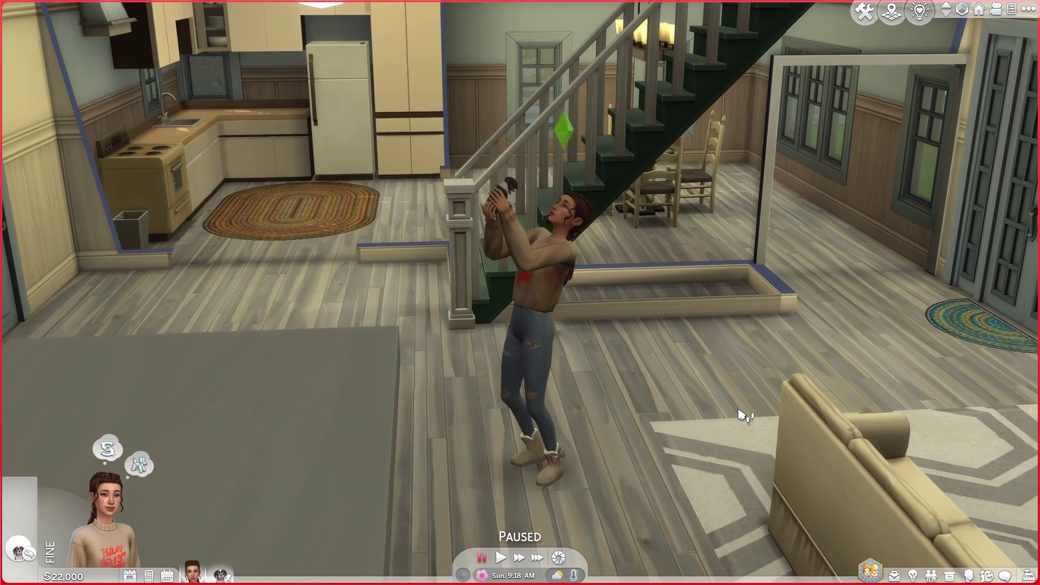
{"action": "left_click_drag", "start_coordinate": [779, 406], "coordinate": [780, 406]}
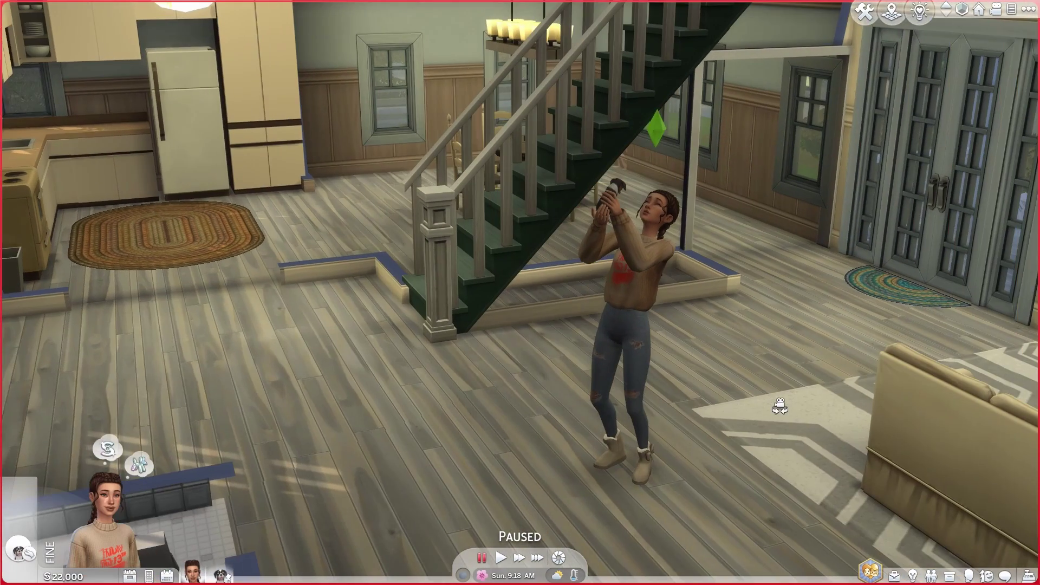
{"action": "key", "text": "Tab"}
{"action": "scroll", "coordinate": [520, 292], "scroll_direction": "up", "scroll_amount": 5}
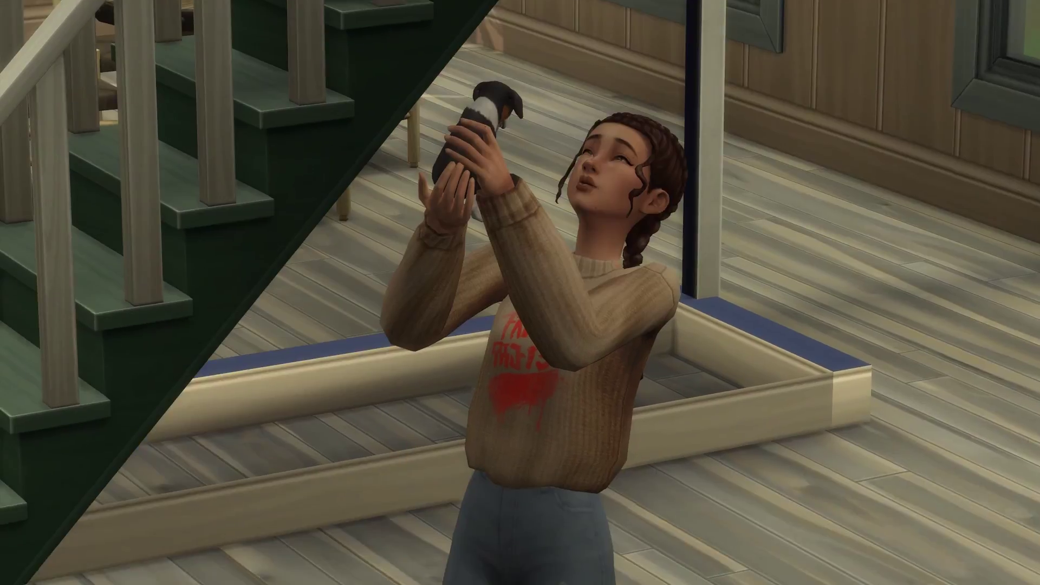
{"action": "key", "text": "d"}
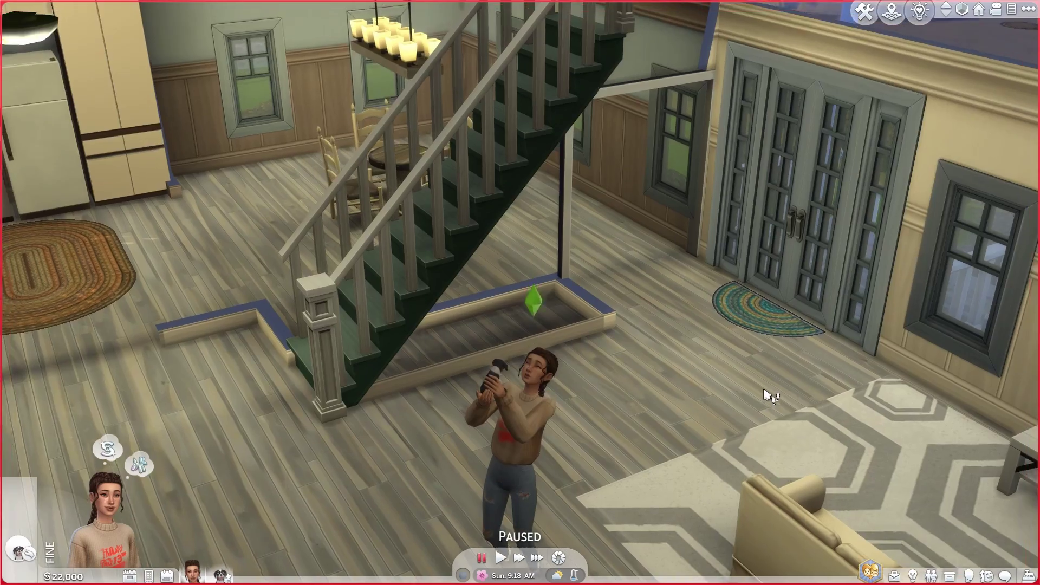
{"action": "scroll", "coordinate": [732, 401], "scroll_direction": "down", "scroll_amount": 2}
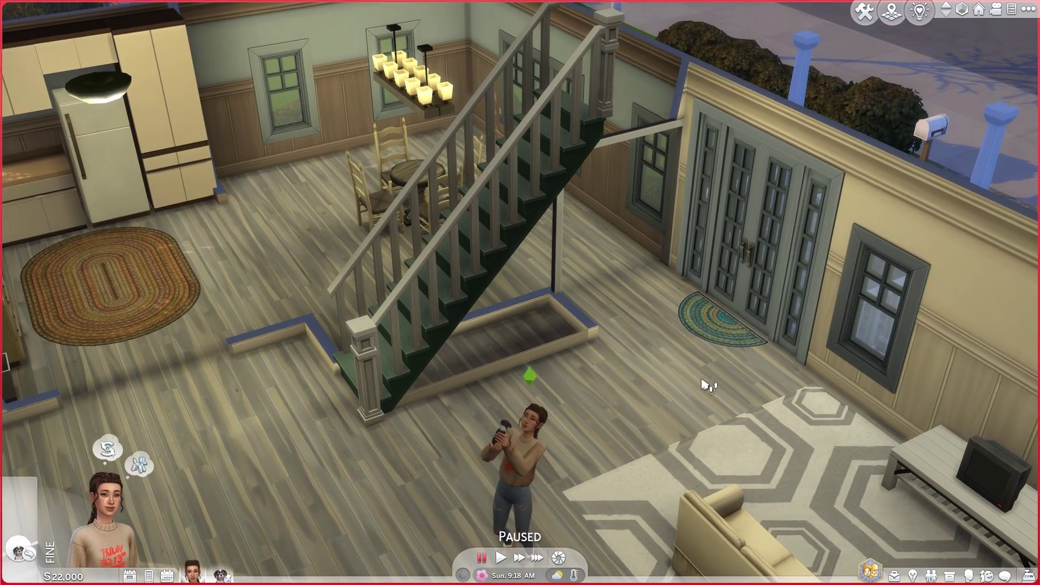
{"action": "scroll", "coordinate": [624, 397], "scroll_direction": "down", "scroll_amount": 4}
{"action": "left_click_drag", "start_coordinate": [613, 400], "coordinate": [595, 373]}
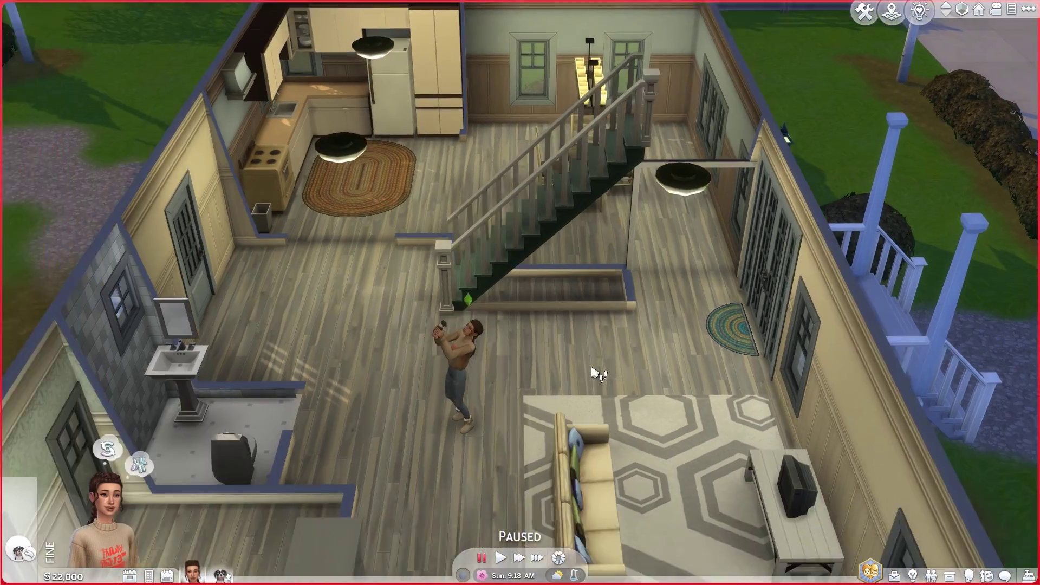
{"action": "scroll", "coordinate": [596, 374], "scroll_direction": "up", "scroll_amount": 2}
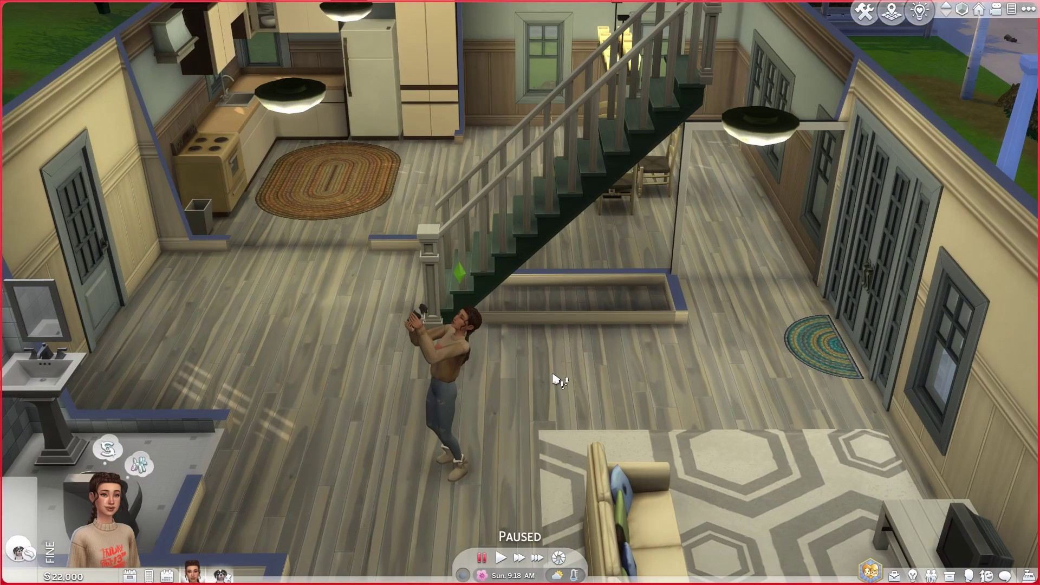
{"action": "scroll", "coordinate": [552, 380], "scroll_direction": "up", "scroll_amount": 3}
{"action": "left_click_drag", "start_coordinate": [552, 380], "coordinate": [638, 430]}
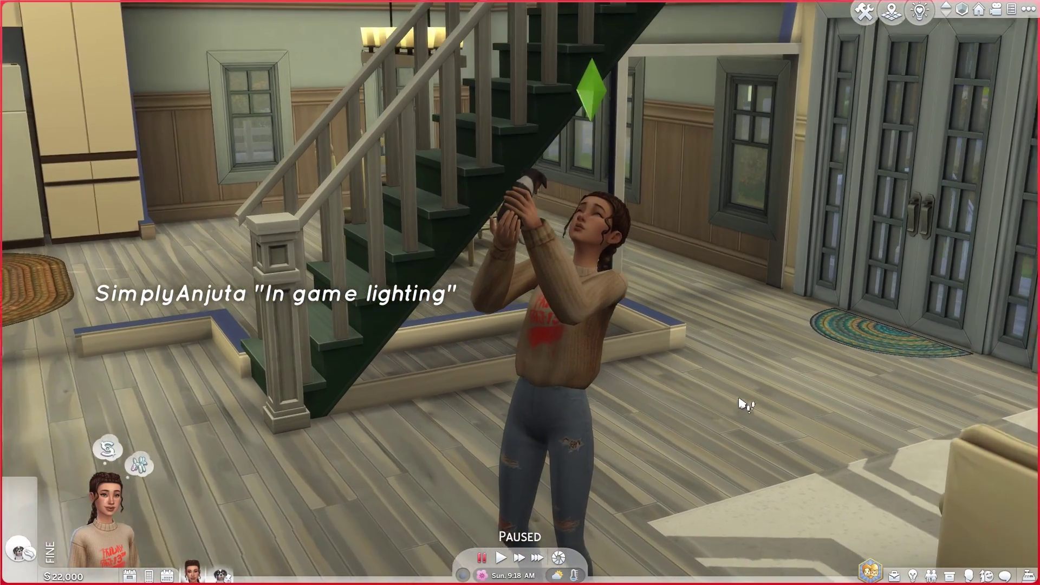
{"action": "scroll", "coordinate": [755, 399], "scroll_direction": "up", "scroll_amount": 3}
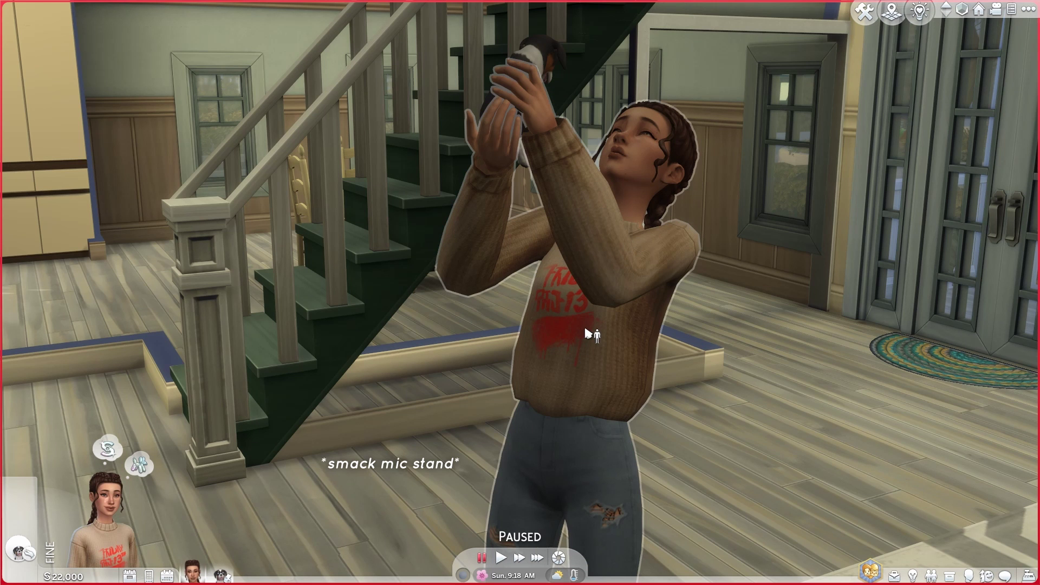
{"action": "left_click_drag", "start_coordinate": [788, 369], "coordinate": [785, 367]}
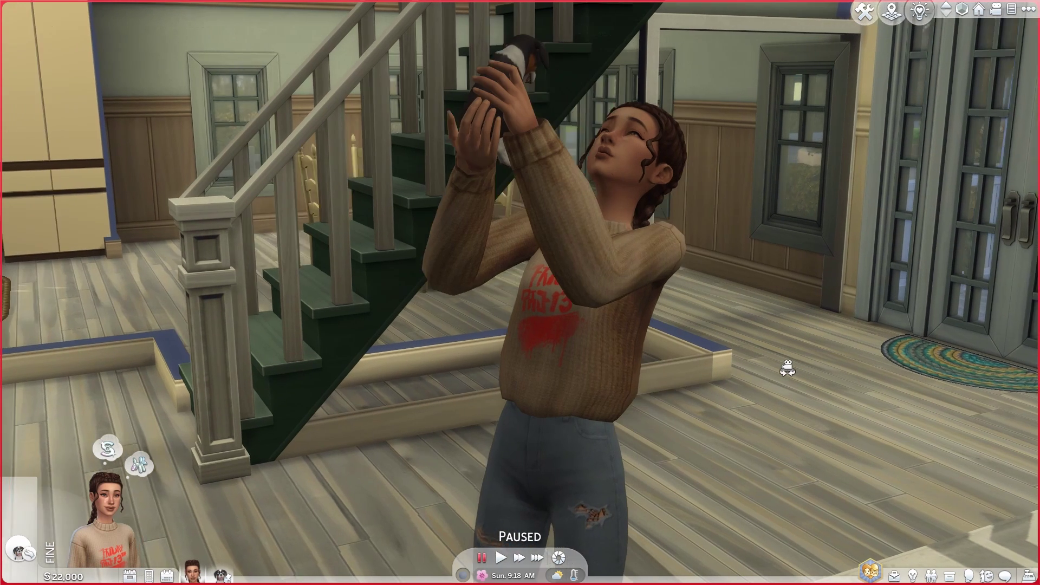
Run the game until the Sim puts the puppy down, and frame her from the front with the living room behind
{"action": "left_click", "coordinate": [506, 558]}
{"action": "scroll", "coordinate": [618, 433], "scroll_direction": "down", "scroll_amount": 2}
{"action": "left_click_drag", "start_coordinate": [634, 449], "coordinate": [632, 437]}
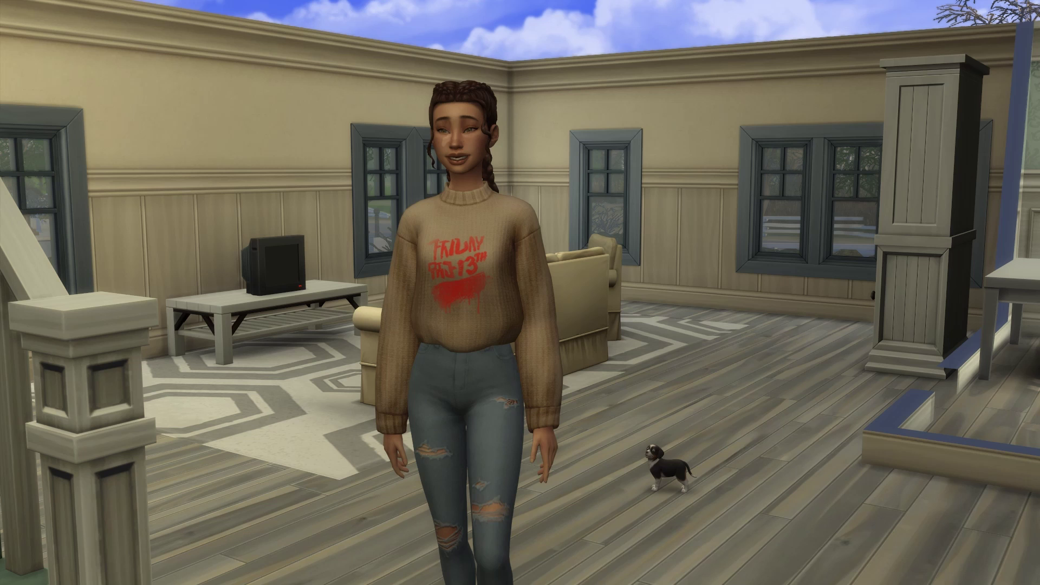
Open the GShade overlay, check the Custom folder's preset list with "daisies by shadysims" selected, and enable the shaders
{"action": "key", "text": "Home"}
{"action": "left_click_drag", "start_coordinate": [585, 439], "coordinate": [584, 439]}
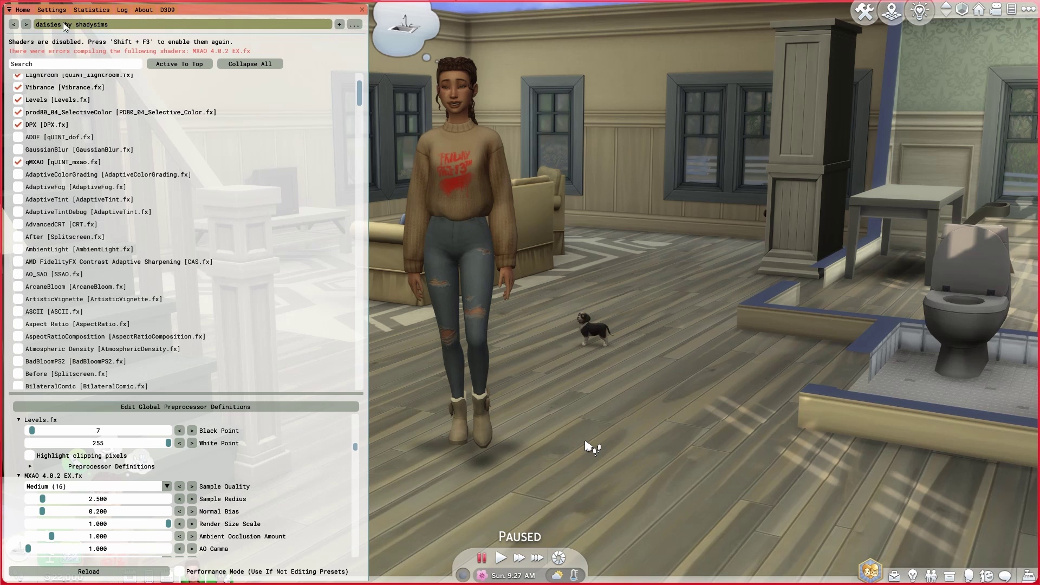
{"action": "left_click", "coordinate": [96, 25]}
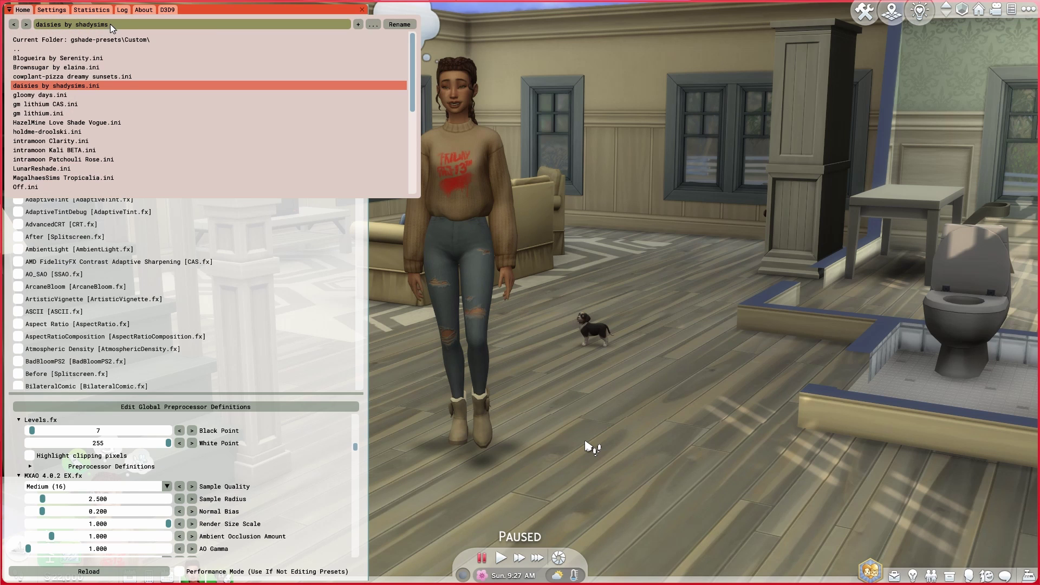
{"action": "left_click", "coordinate": [110, 24]}
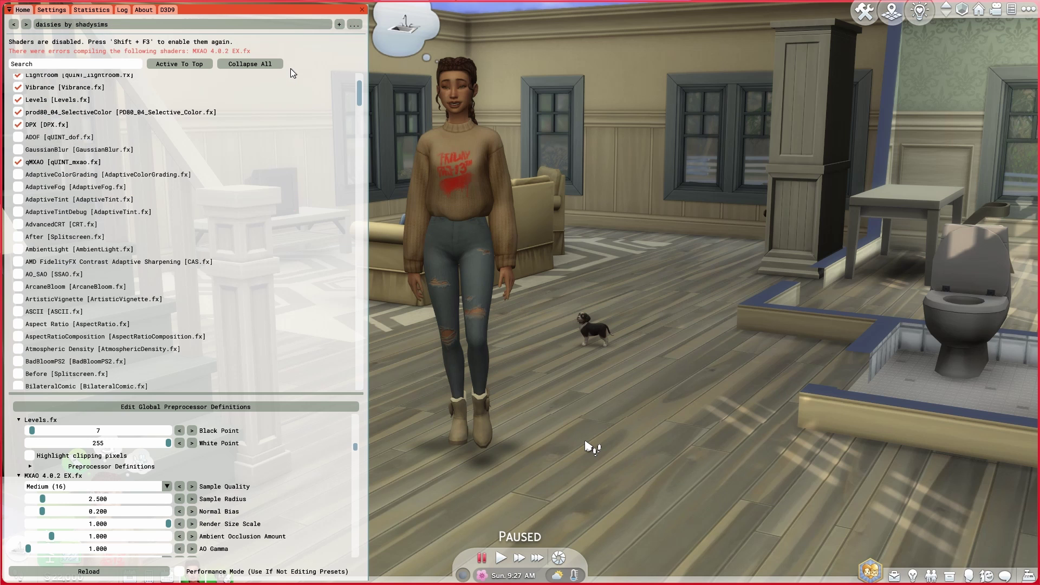
{"action": "key", "text": "shift+F3"}
Examine the Sim and the house with the "daisies by shadysims" preset applied, from close up and from farther away
{"action": "left_click", "coordinate": [558, 153]}
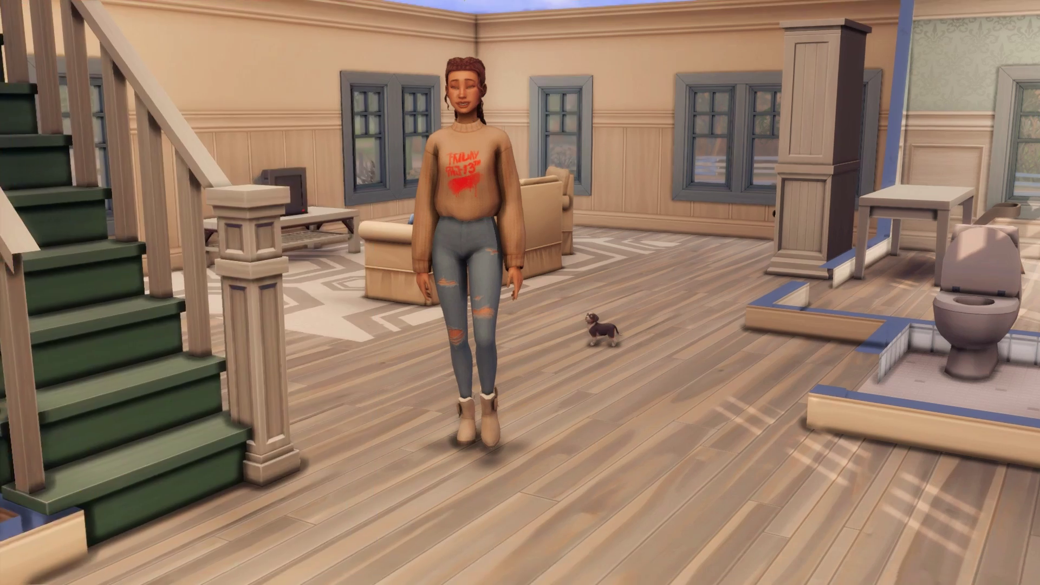
{"action": "scroll", "coordinate": [520, 293], "scroll_direction": "up", "scroll_amount": 5}
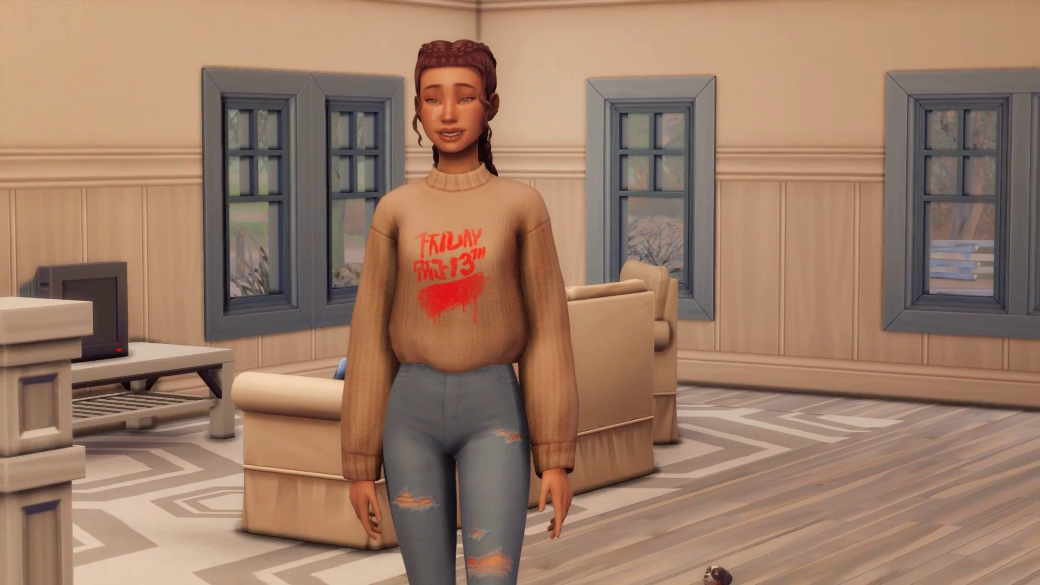
{"action": "left_click_drag", "start_coordinate": [521, 292], "coordinate": [539, 252]}
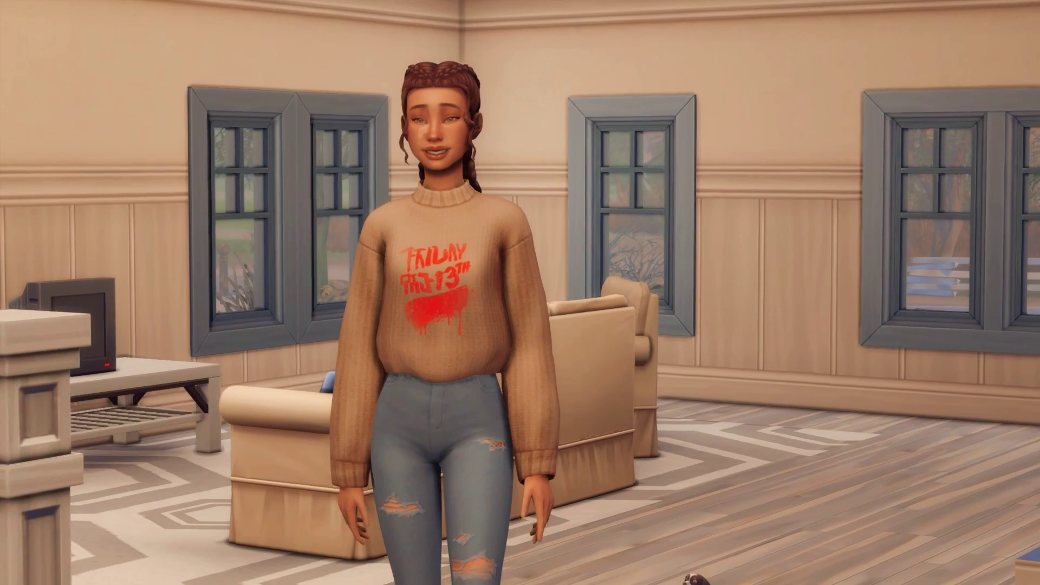
{"action": "scroll", "coordinate": [520, 293], "scroll_direction": "down", "scroll_amount": 1}
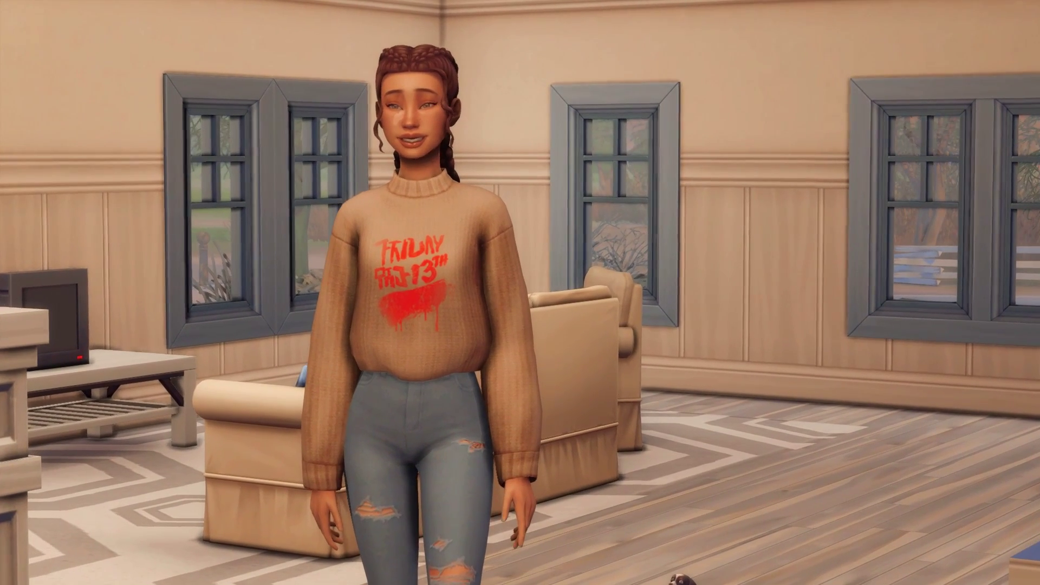
{"action": "key", "text": "s"}
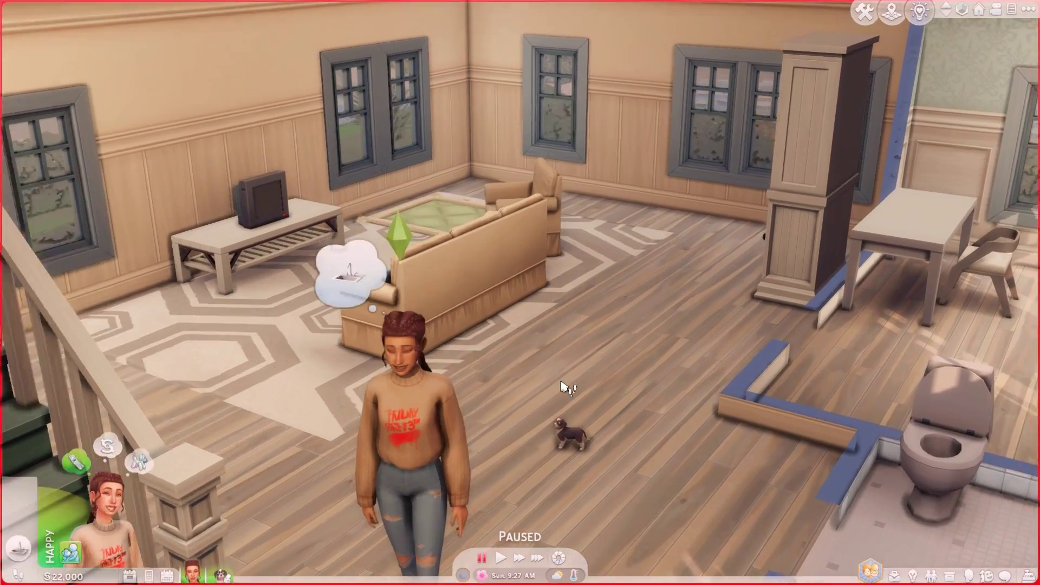
{"action": "scroll", "coordinate": [558, 347], "scroll_direction": "down", "scroll_amount": 3}
{"action": "key", "text": "a"}
{"action": "scroll", "coordinate": [542, 342], "scroll_direction": "down", "scroll_amount": 3}
{"action": "left_click_drag", "start_coordinate": [425, 444], "coordinate": [471, 446]}
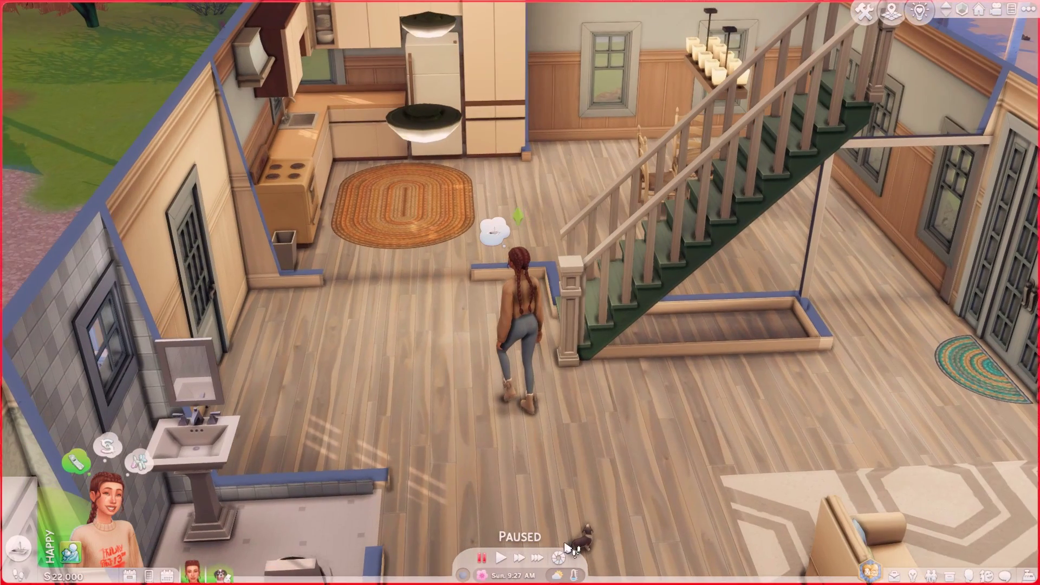